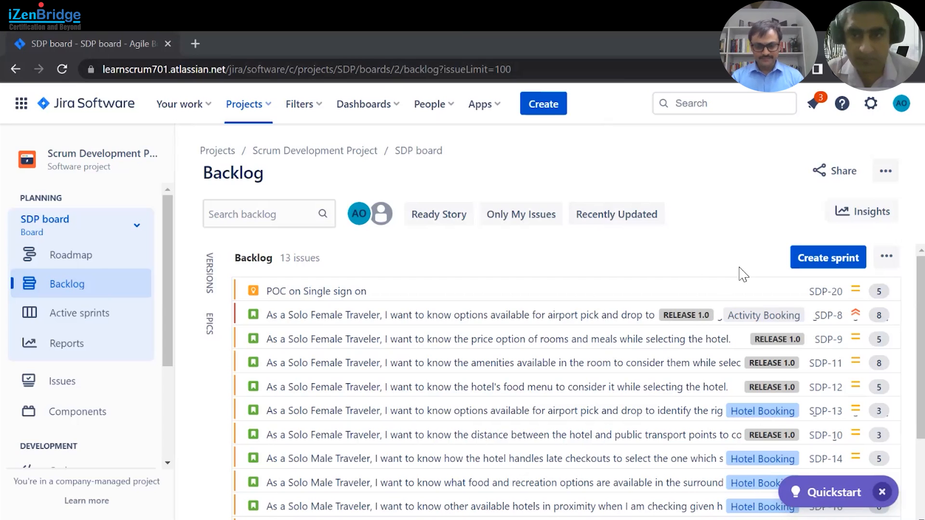
- Create a new sprint above the backlog
left_click(829, 258)
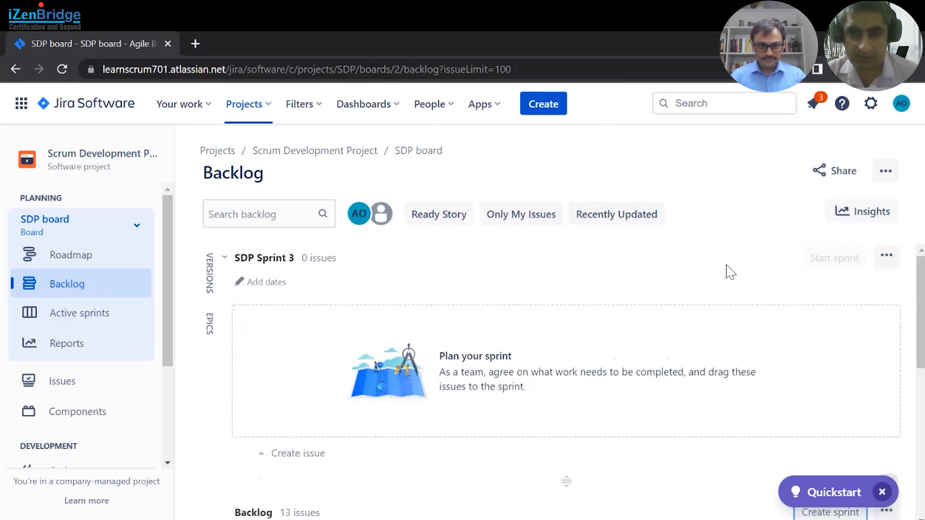
scroll(687, 360, "down", 3)
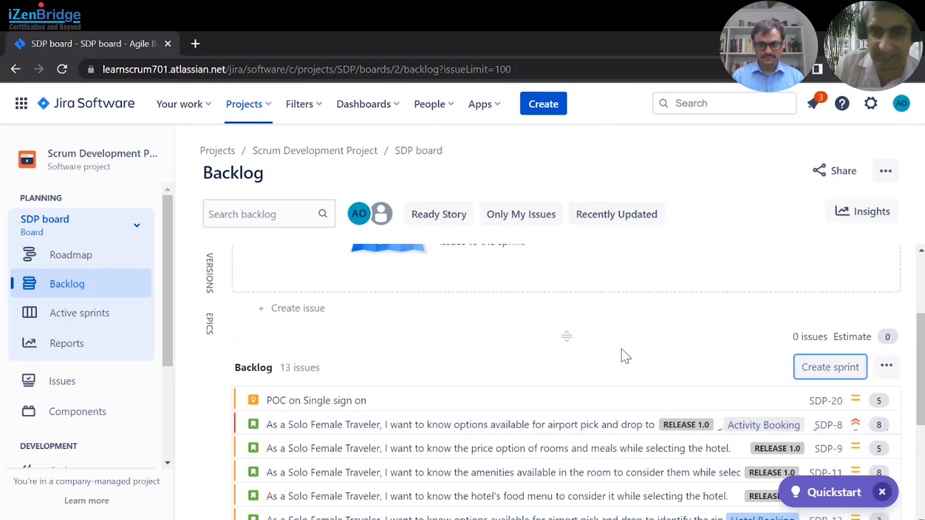
scroll(487, 375, "up", 3)
- Open issues SDP-8, SDP-9 and SDP-11 from the backlog in new browser tabs
scroll(487, 375, "down", 5)
middle_click(828, 352)
middle_click(828, 376)
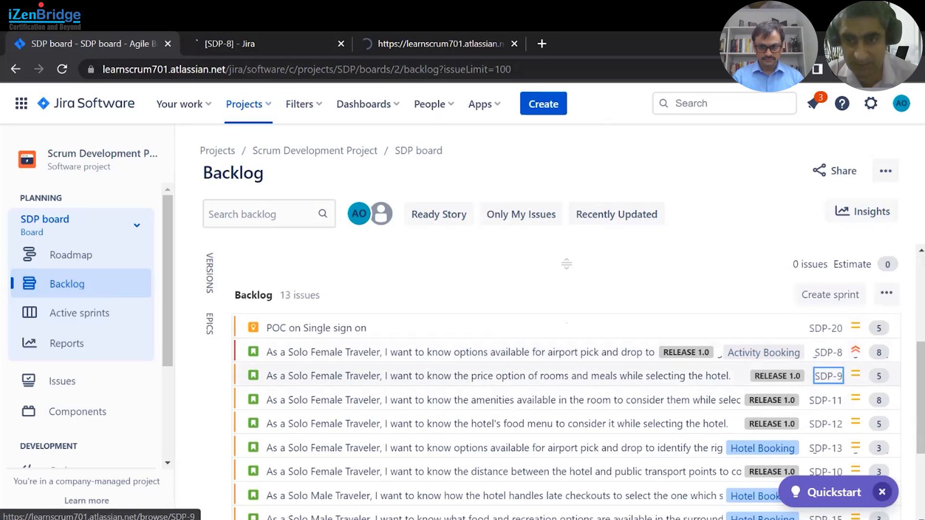
middle_click(825, 400)
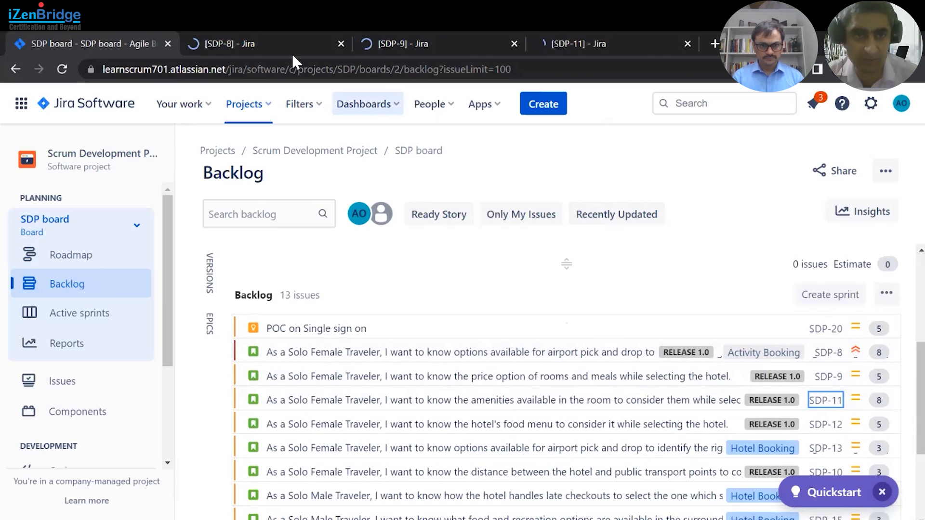
- Review the SDP-8, SDP-9 and SDP-11 issue pages in their tabs
left_click(272, 44)
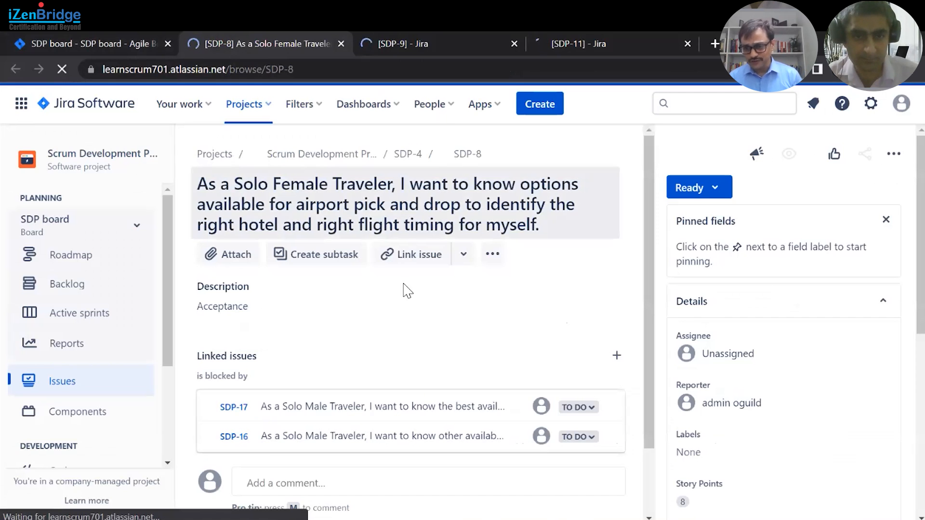
scroll(405, 302, "down", 2)
scroll(407, 304, "up", 2)
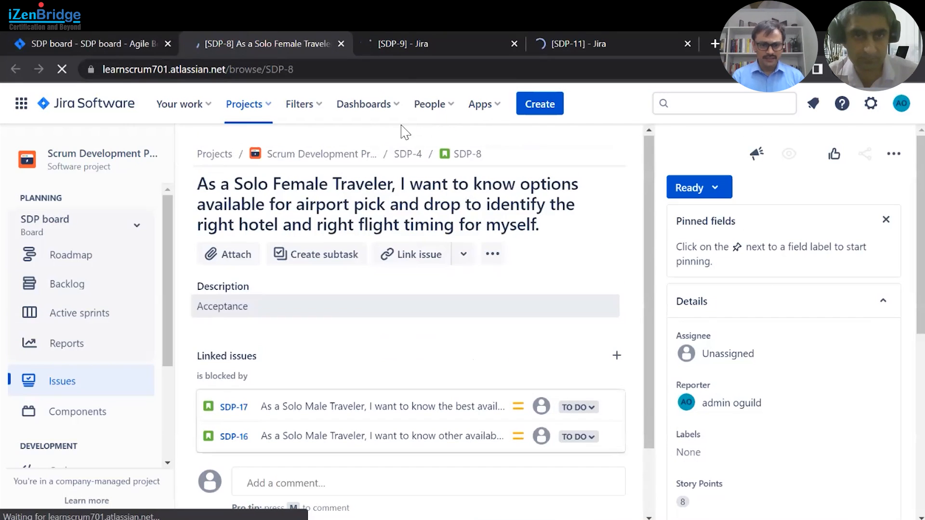
left_click(421, 44)
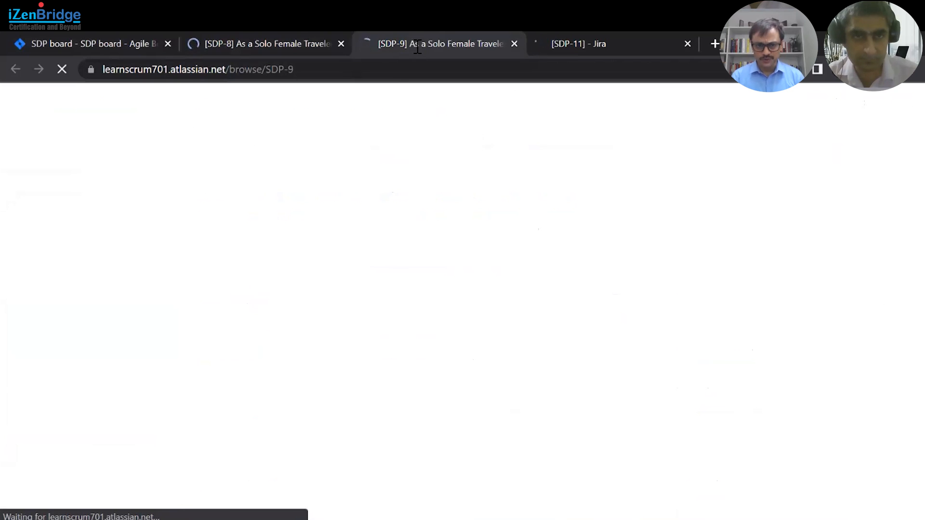
left_click(283, 44)
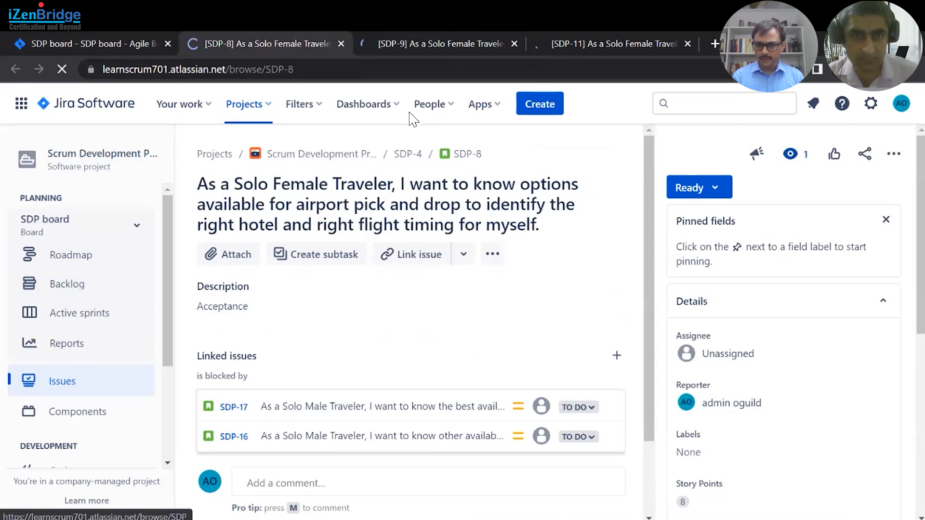
left_click(425, 45)
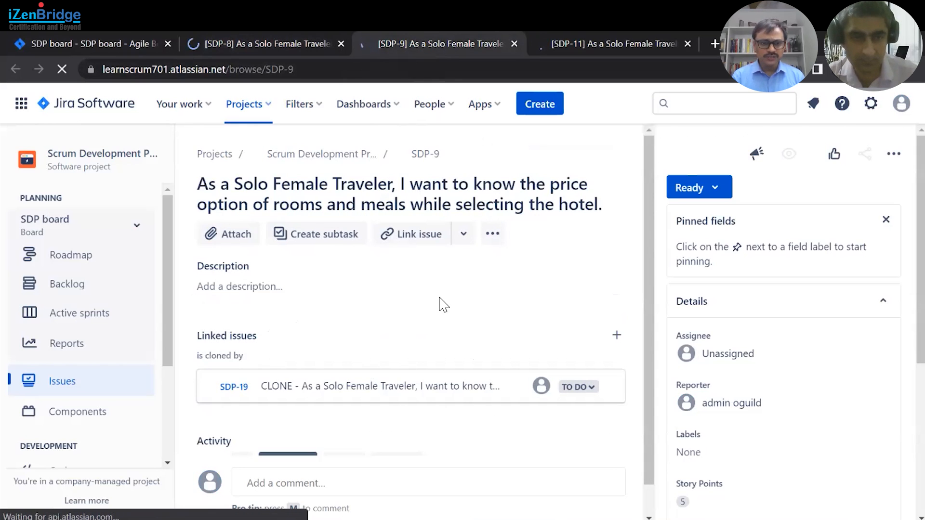
left_click(593, 44)
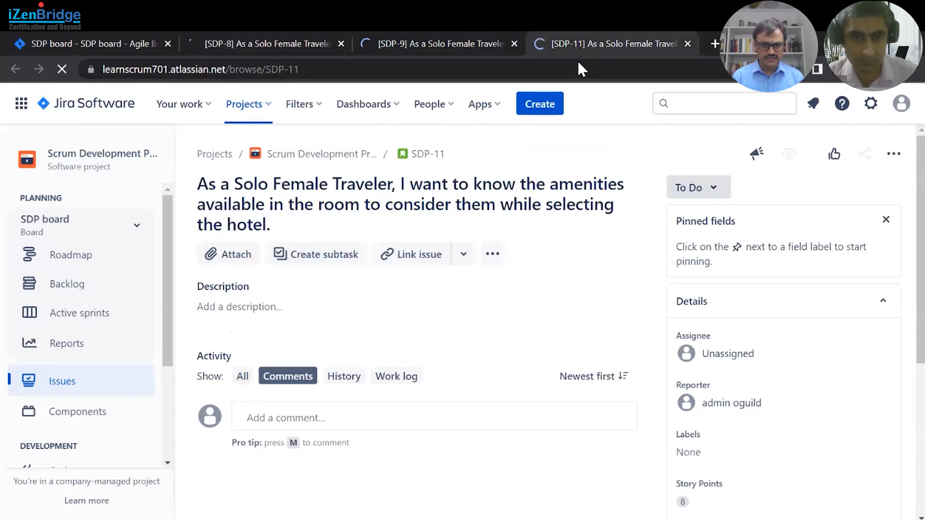
- Move issues SDP-8, SDP-9 and SDP-11 from the backlog into SDP Sprint 3 and close the issue panel
left_click(116, 48)
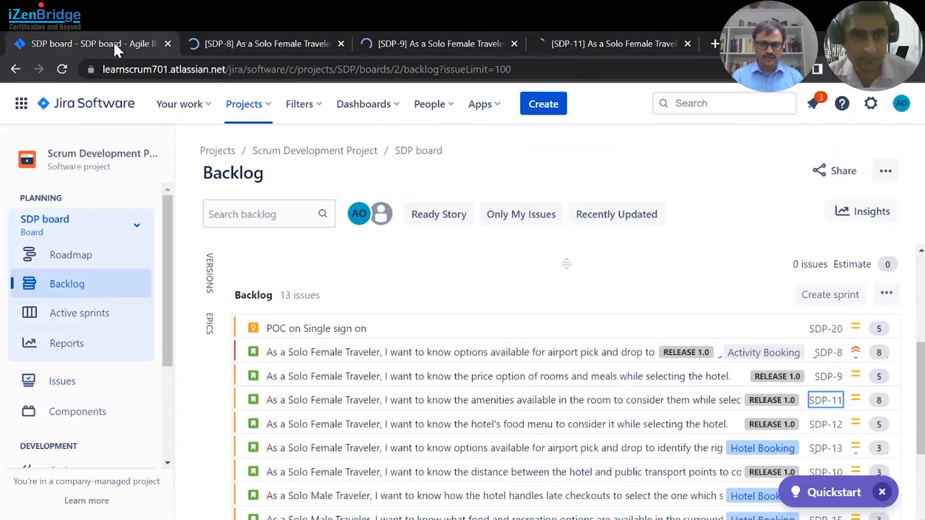
left_click(385, 352)
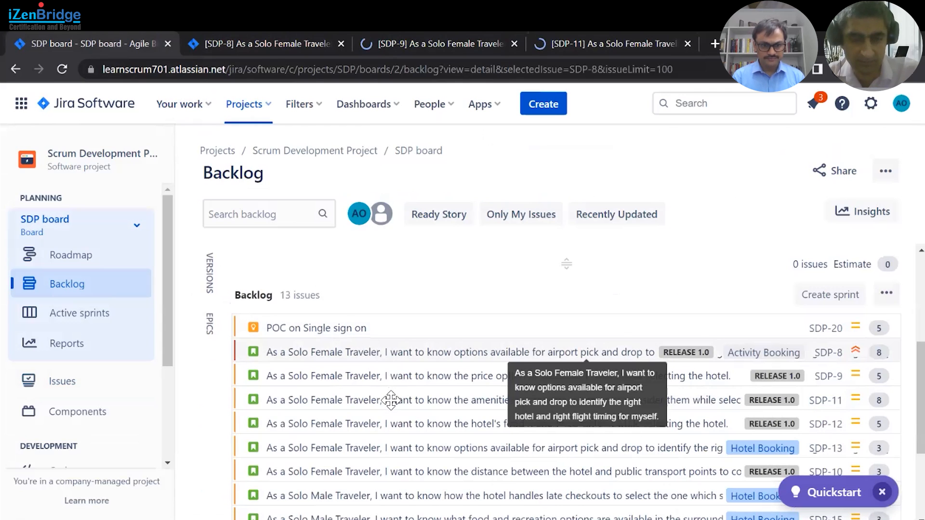
left_click(371, 458, "shift")
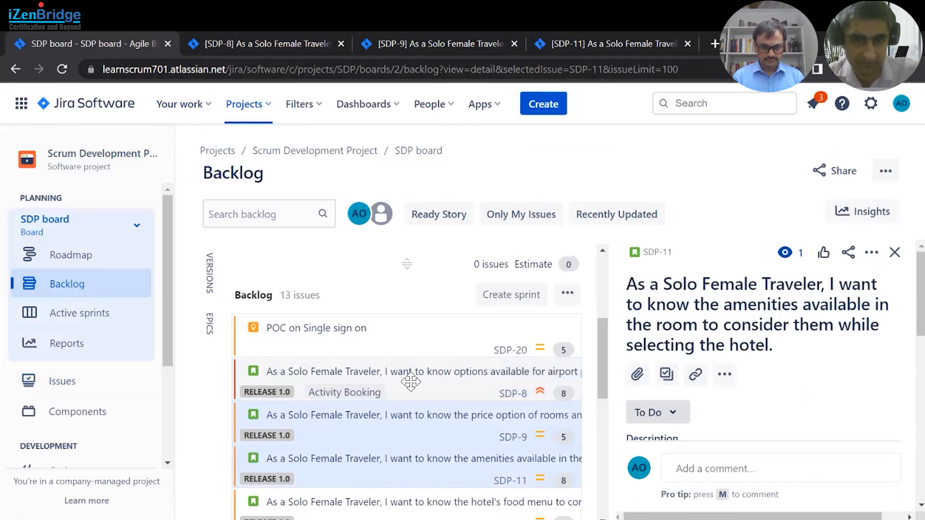
left_click_drag(410, 383, 394, 357)
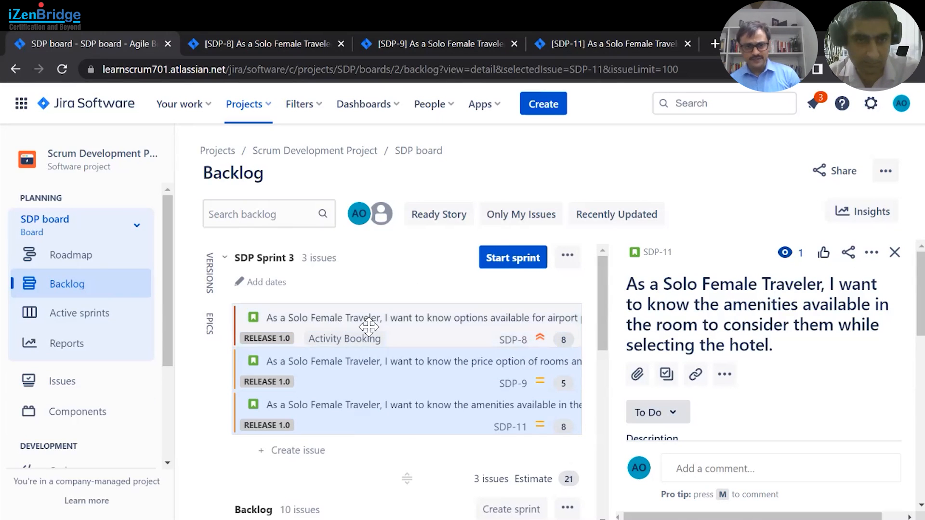
left_click(421, 327)
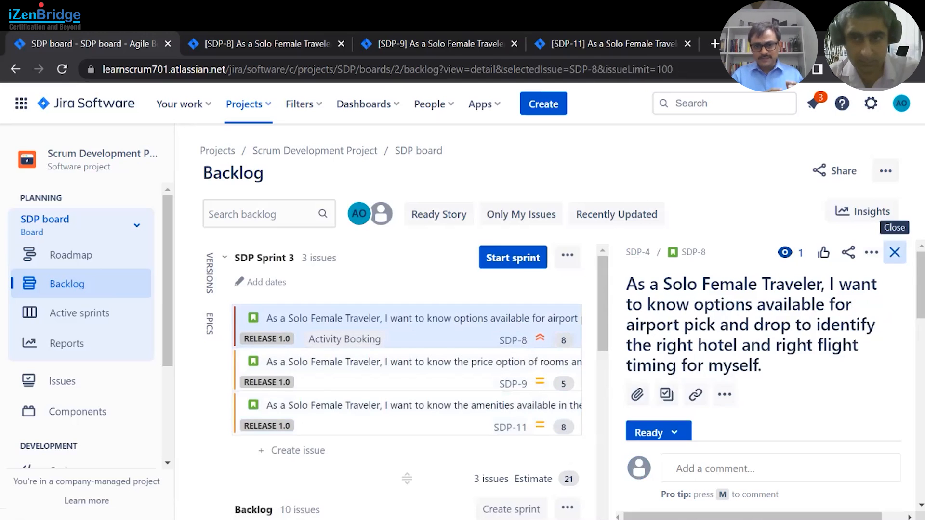
left_click(895, 251)
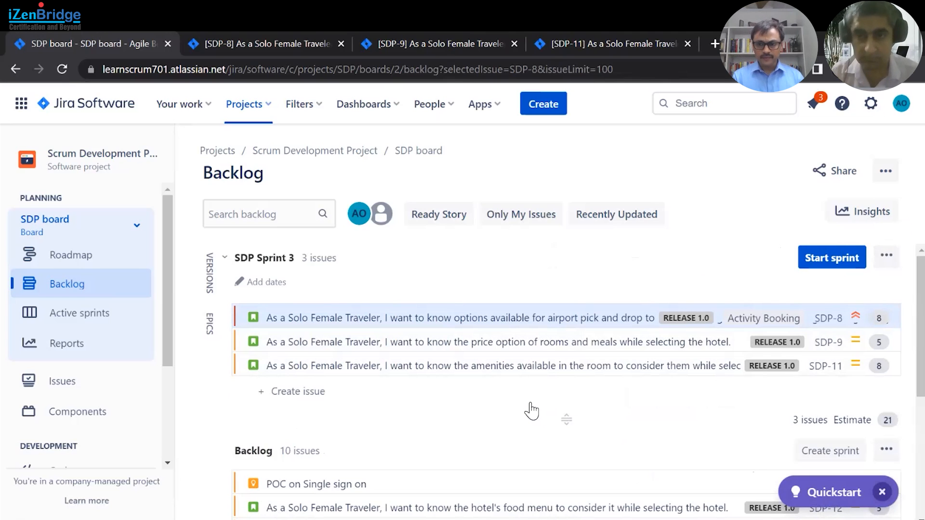
- Switch to the JiraSubTaskImport.csv spreadsheet and widen column F to fit its Estimate hour header
key("alt+Tab")
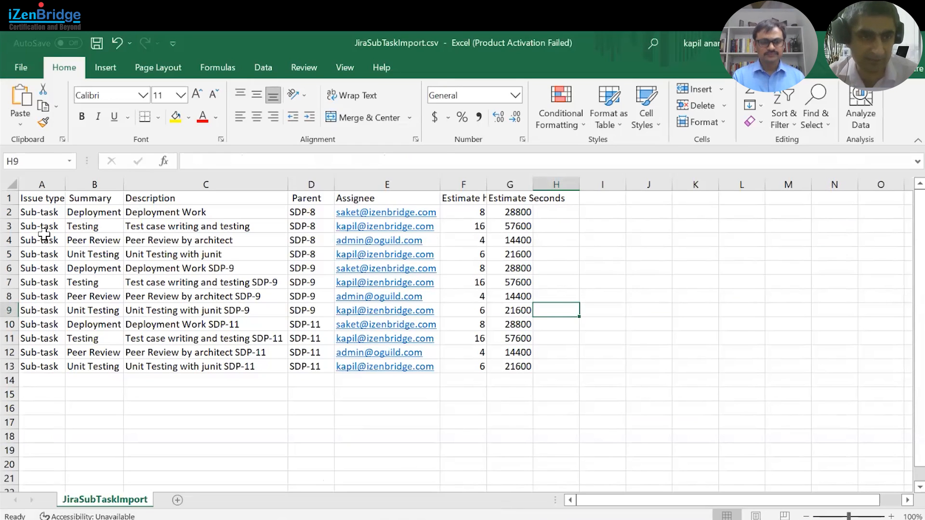
left_click(45, 200)
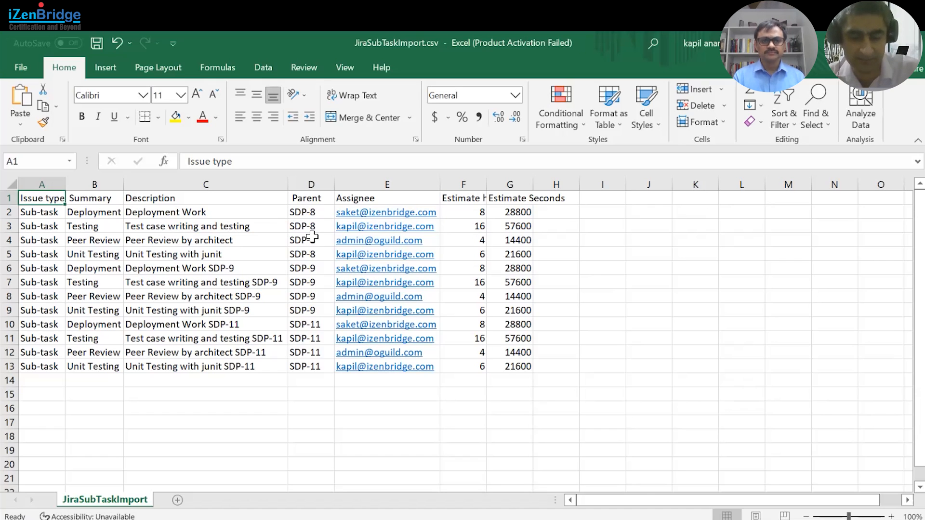
key("alt+Tab")
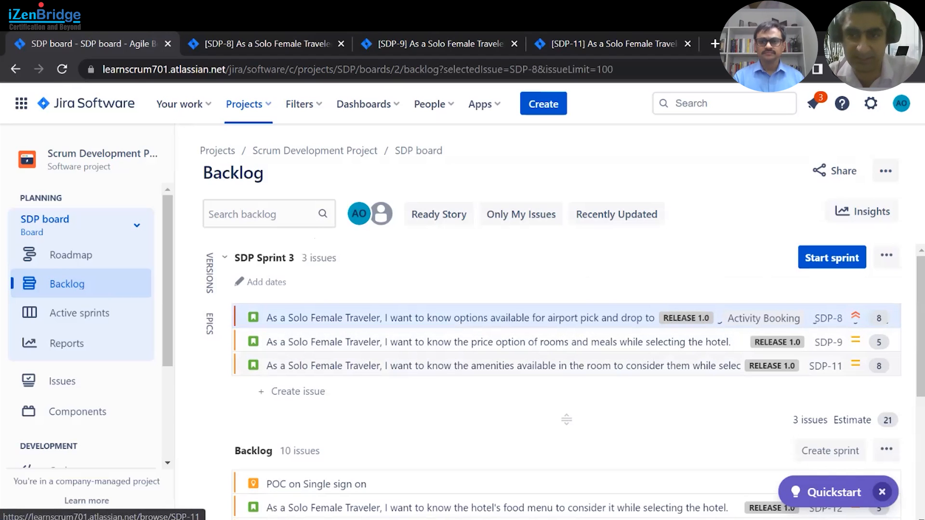
key("alt+Tab")
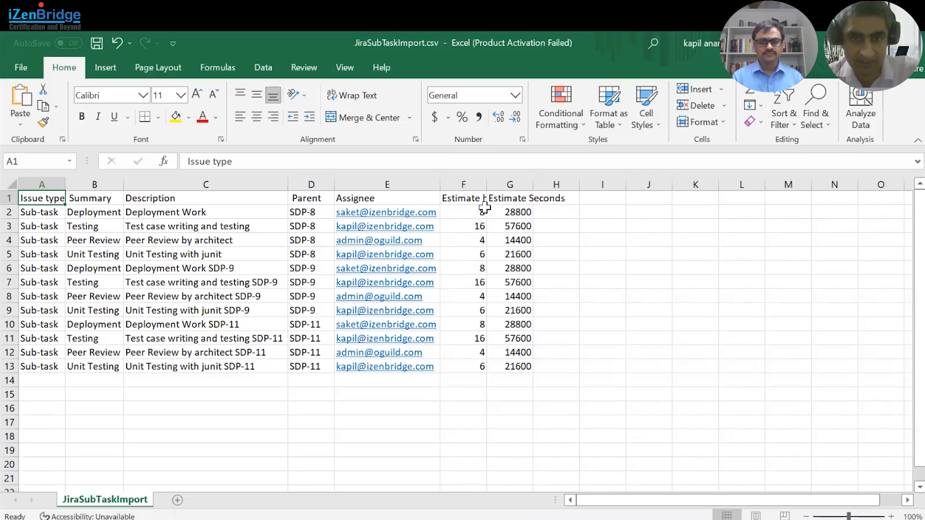
double_click(486, 184)
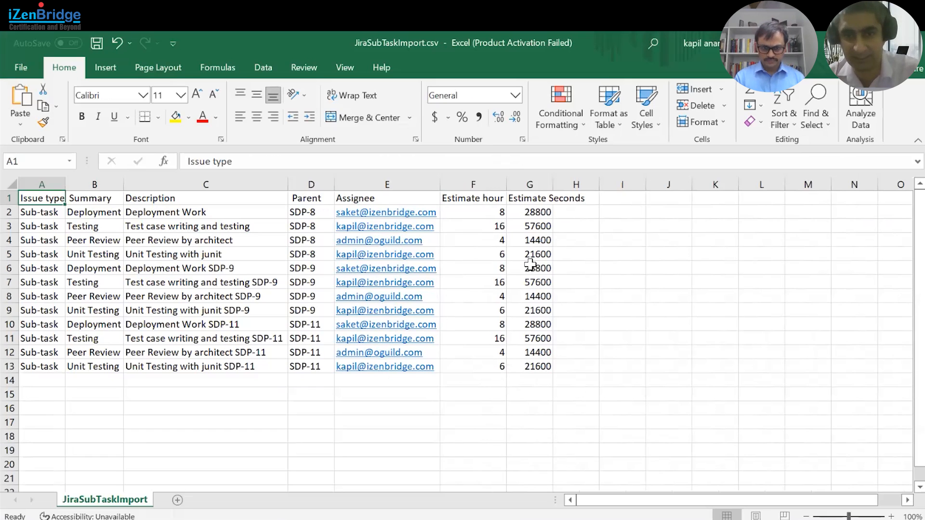
left_click(531, 200)
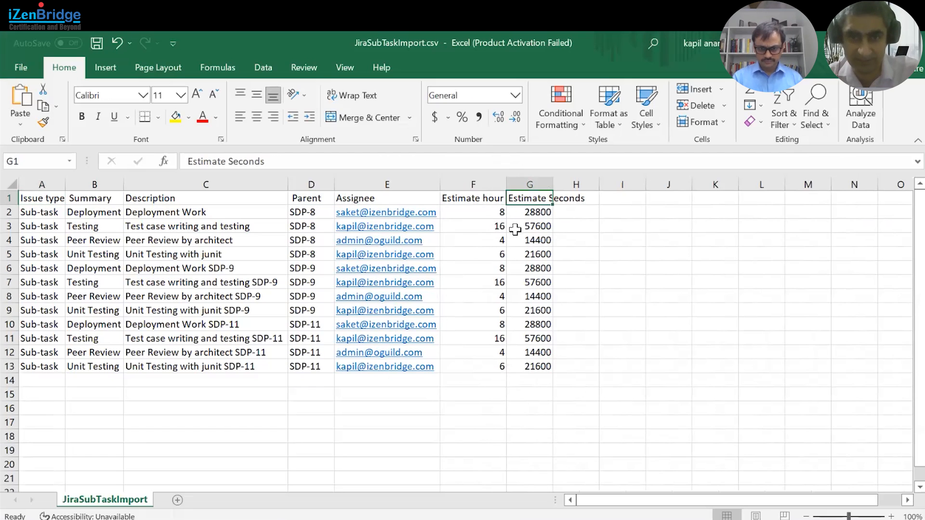
left_click(489, 199)
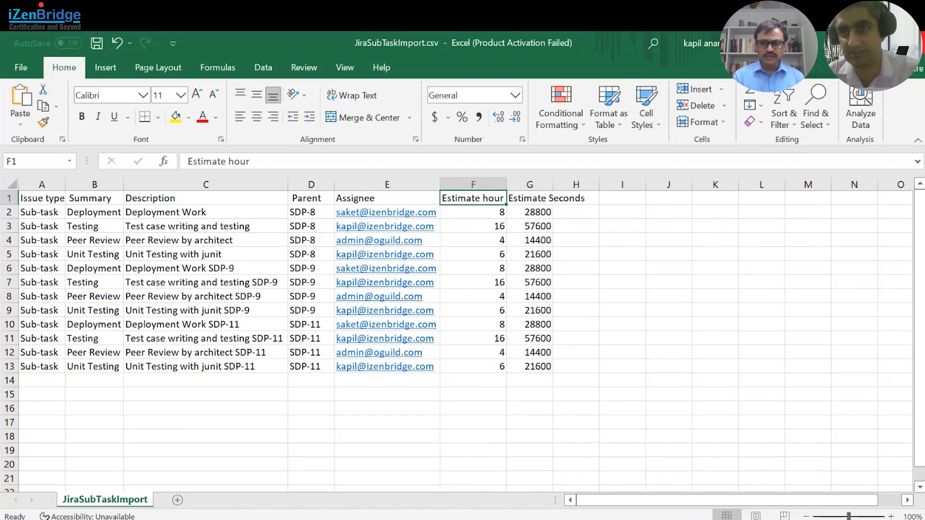
left_click(910, 43)
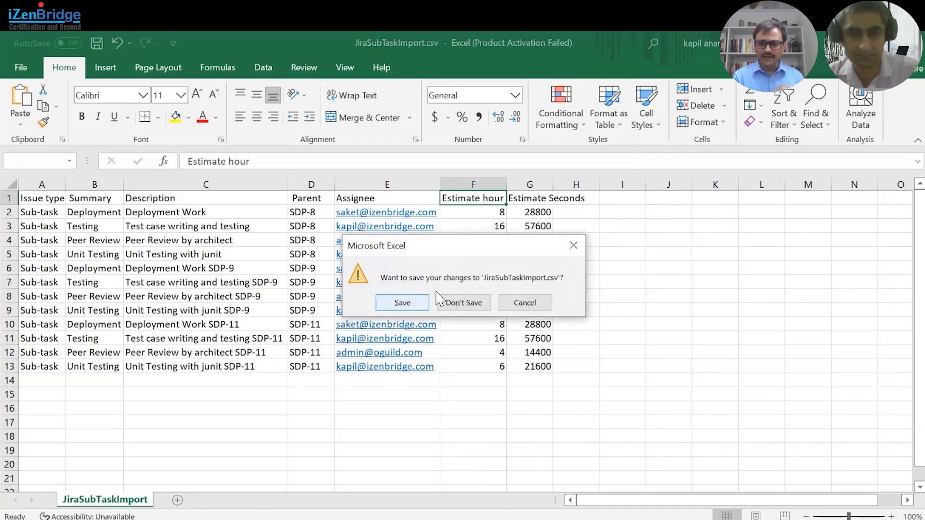
left_click_drag(481, 247, 685, 308)
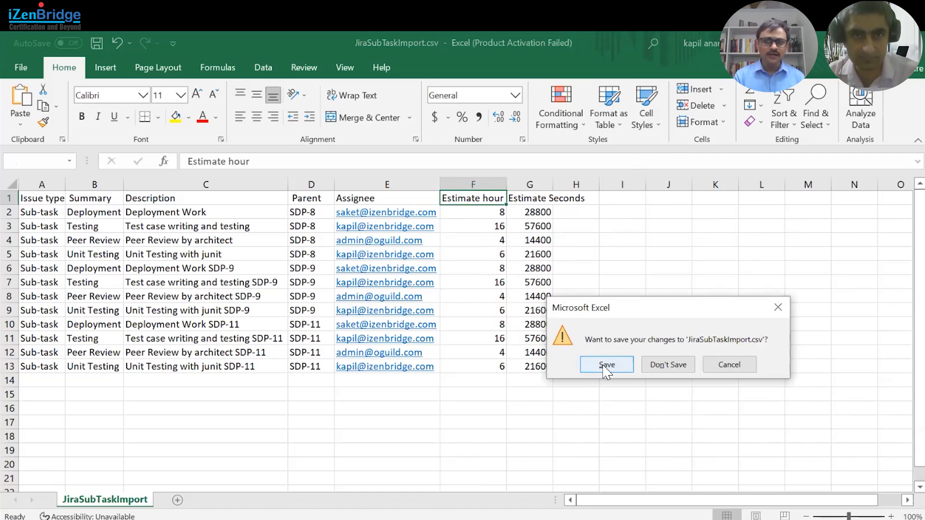
left_click(605, 372)
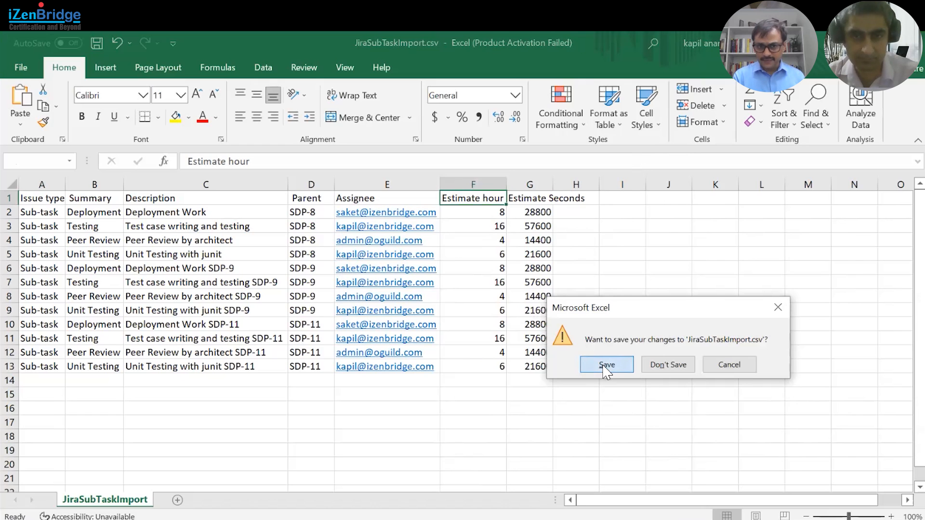
left_click(605, 372)
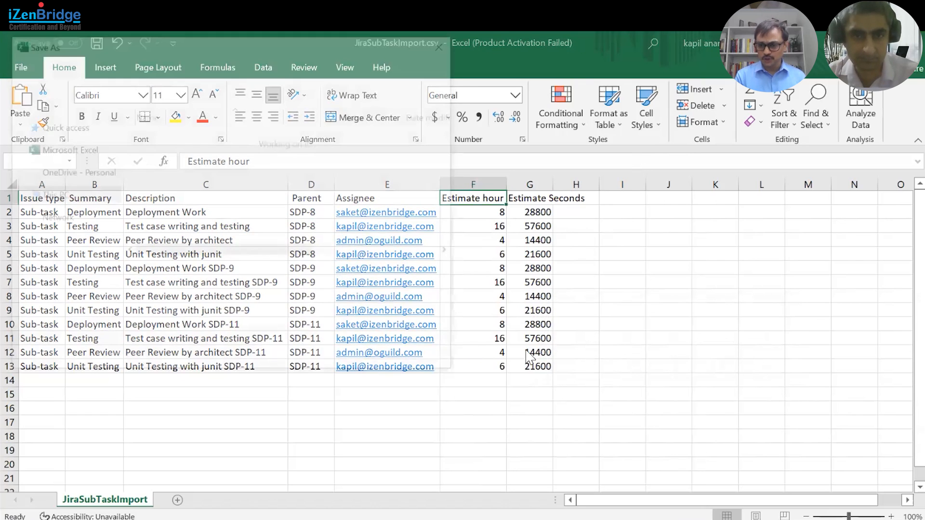
left_click(420, 360)
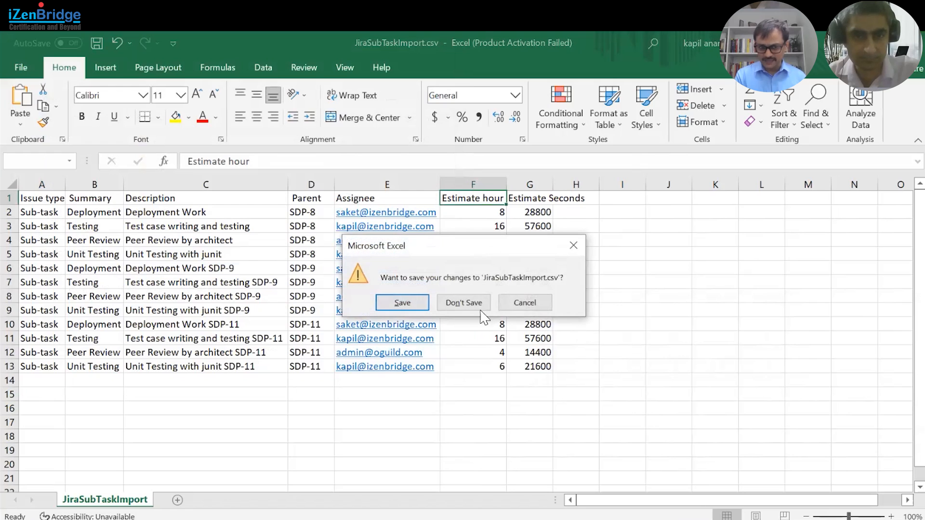
left_click(529, 310)
left_click(468, 408)
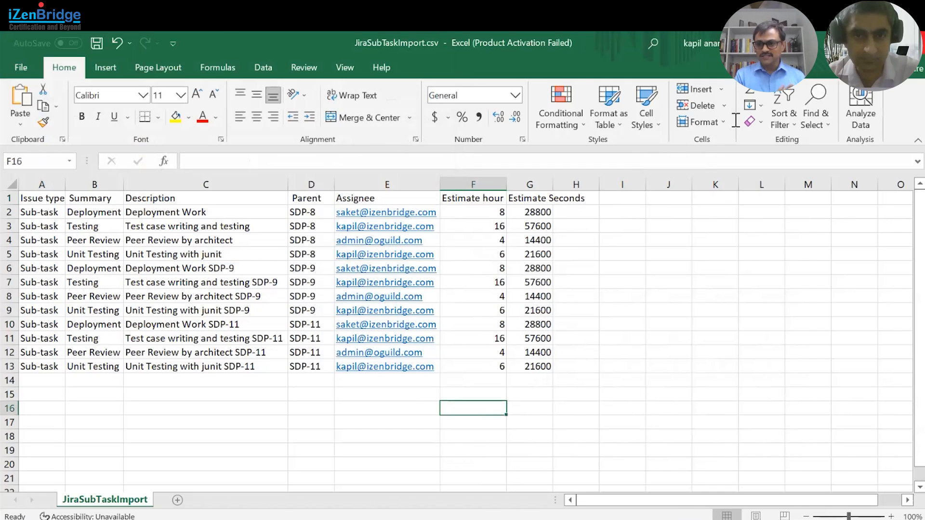
- Switch back to Jira and open the bulk issue import from the Create issue dialog
key("alt+Tab")
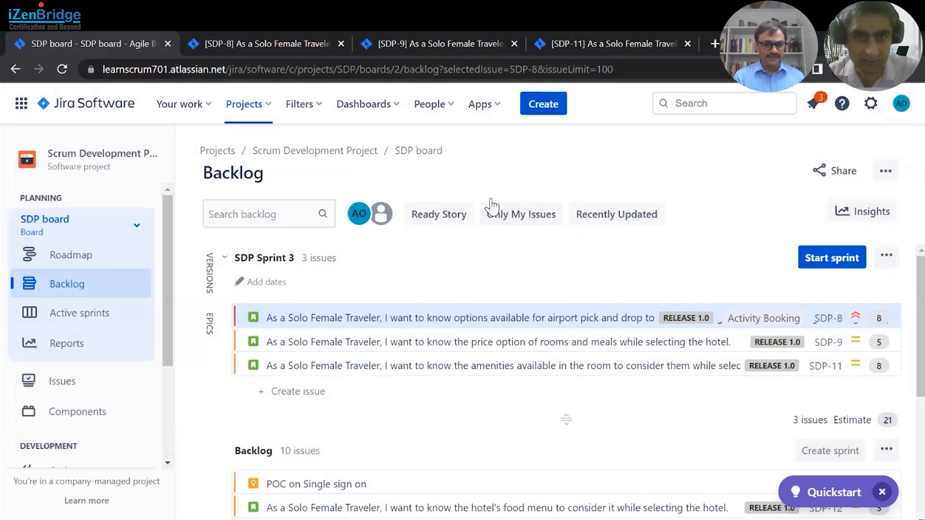
left_click(546, 106)
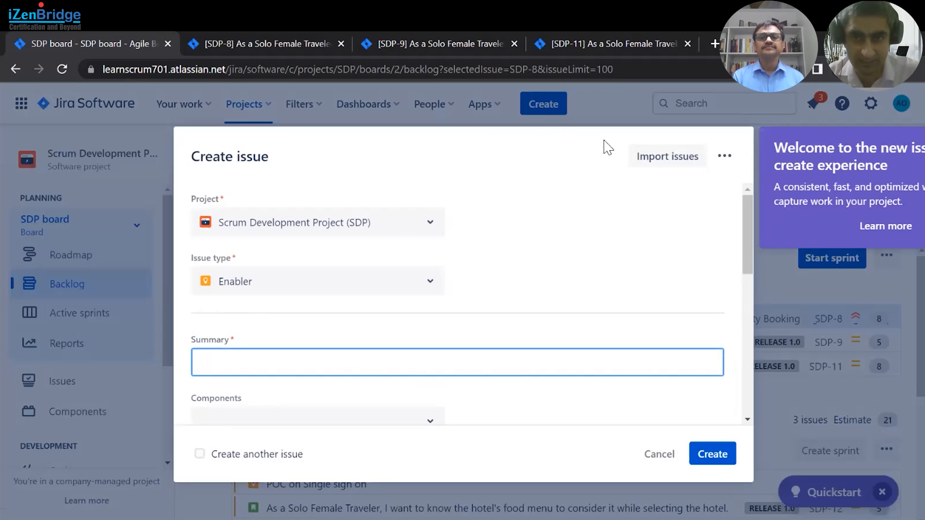
left_click(664, 162)
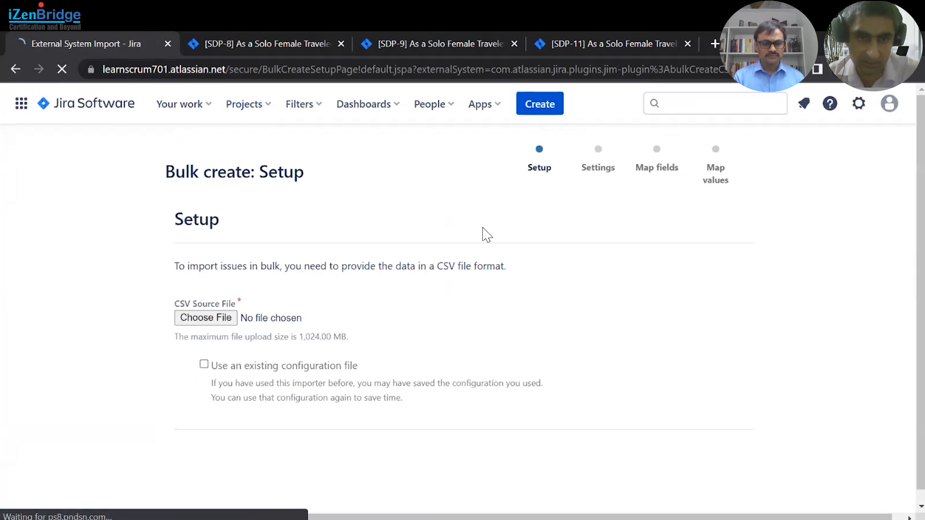
- Choose JiraSubTaskImport.csv as the CSV source file and proceed to the import Settings page
left_click(207, 322)
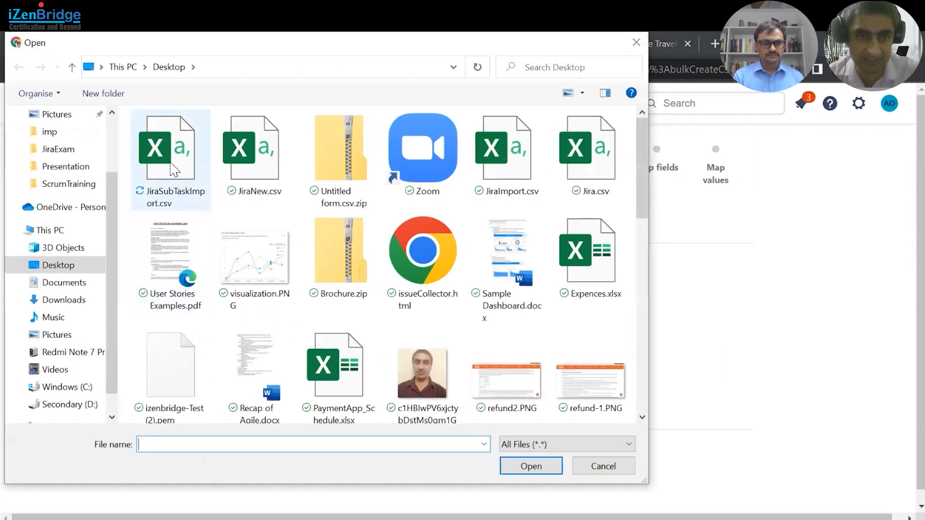
left_click(174, 170)
left_click(532, 466)
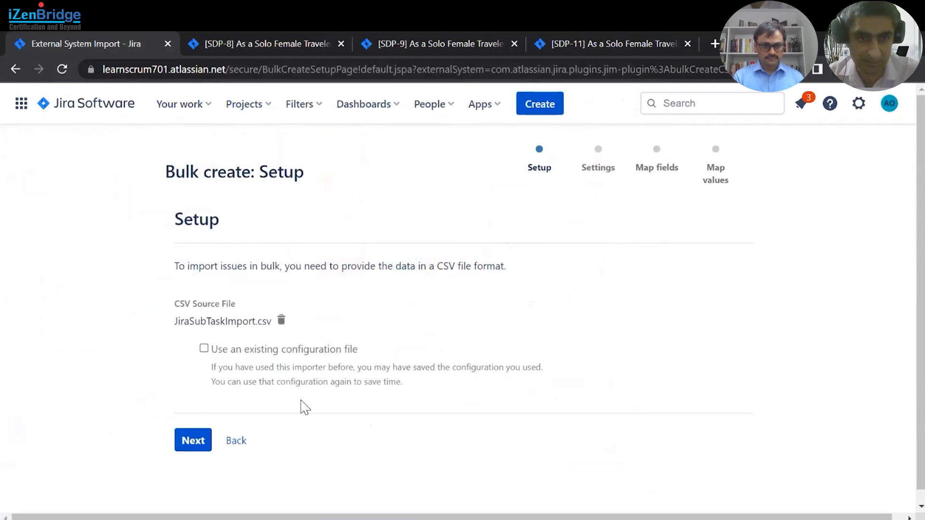
left_click(194, 443)
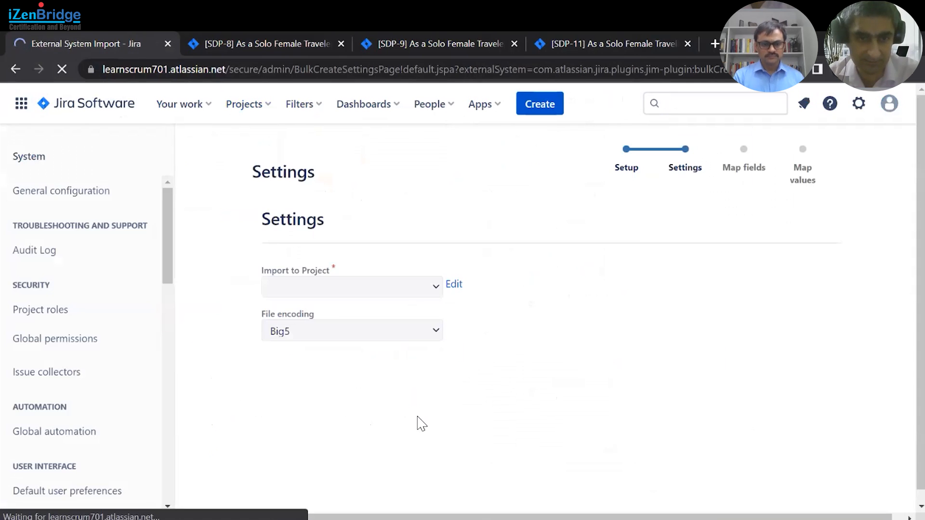
- Set the import target project to Scrum Development Project and continue to field mapping
left_click(430, 292)
left_click(283, 352)
scroll(212, 359, "down", 1)
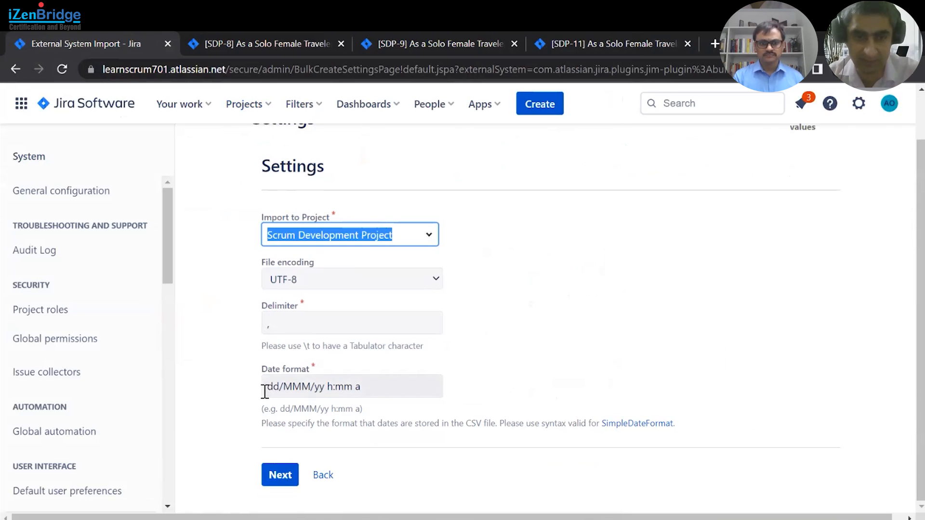
left_click(284, 476)
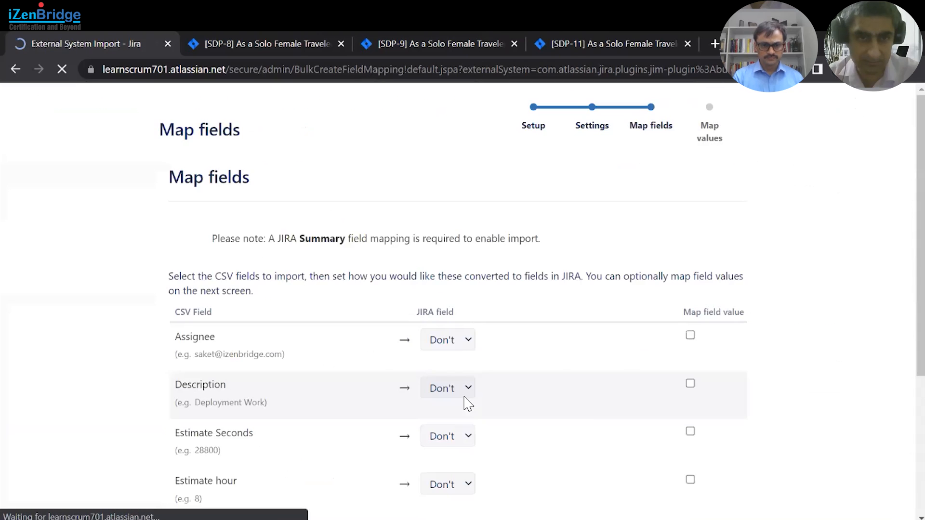
- Map the CSV Assignee and Description columns to the Jira Assignee and Description fields
scroll(238, 370, "down", 3)
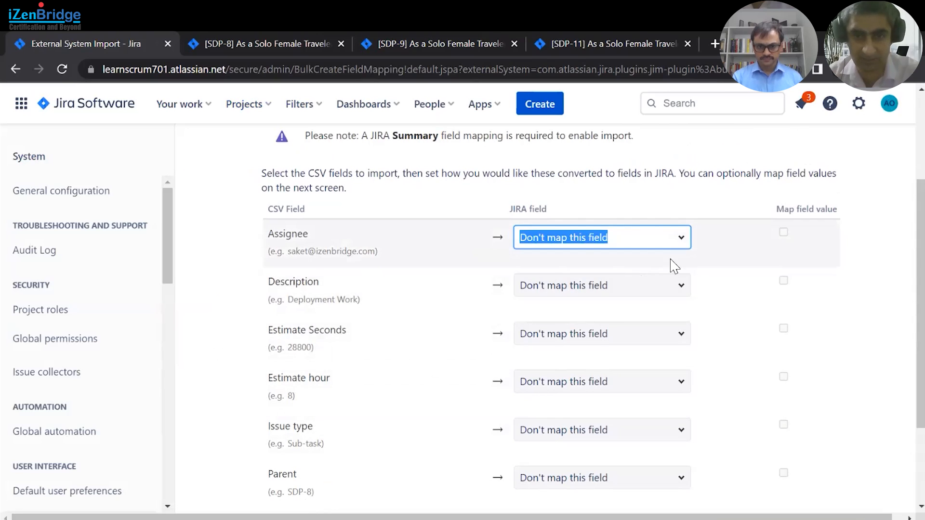
left_click(682, 239)
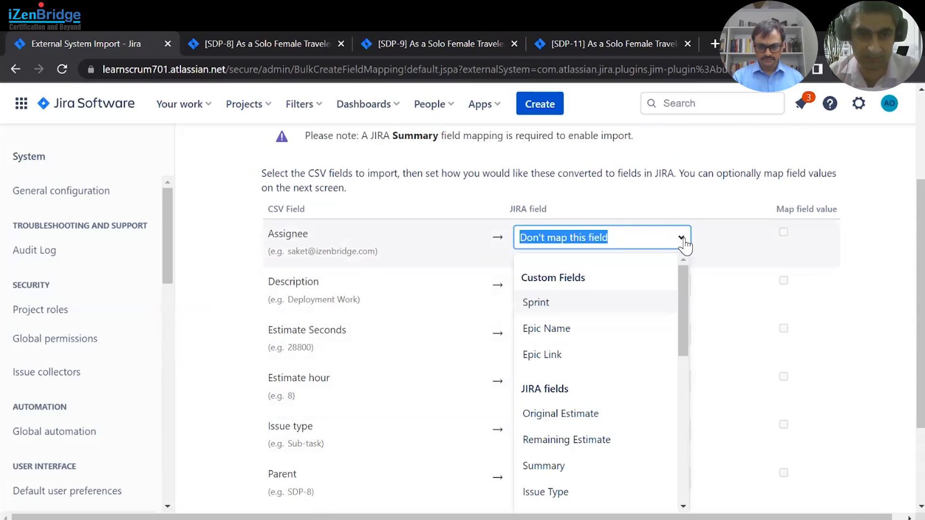
type("as")
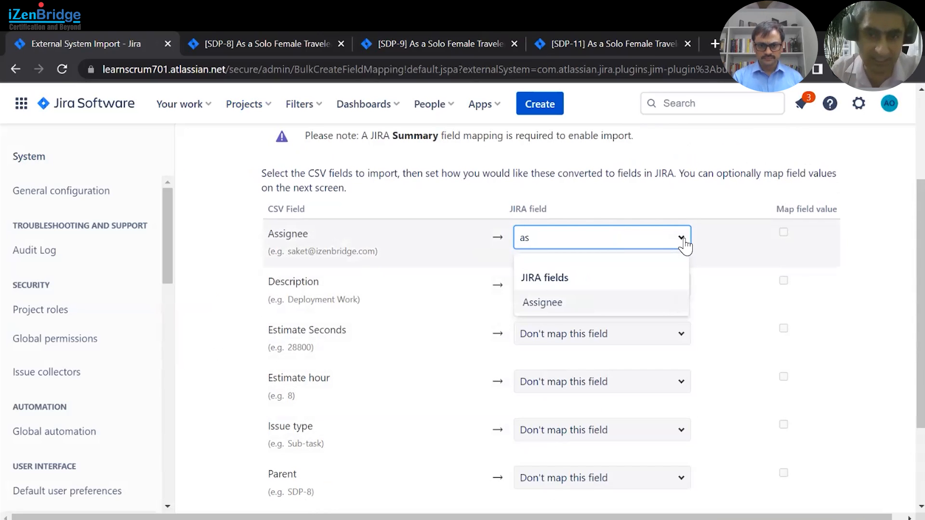
left_click(640, 303)
left_click(678, 289)
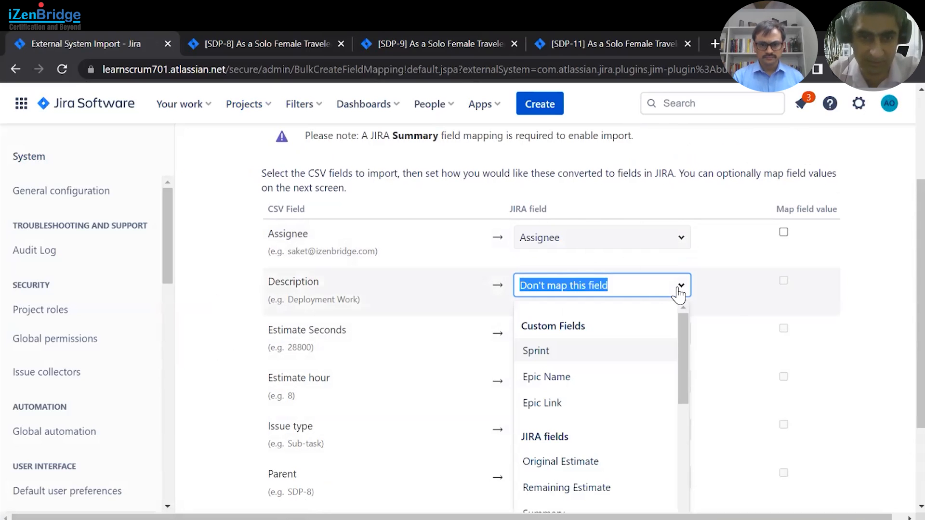
type("des")
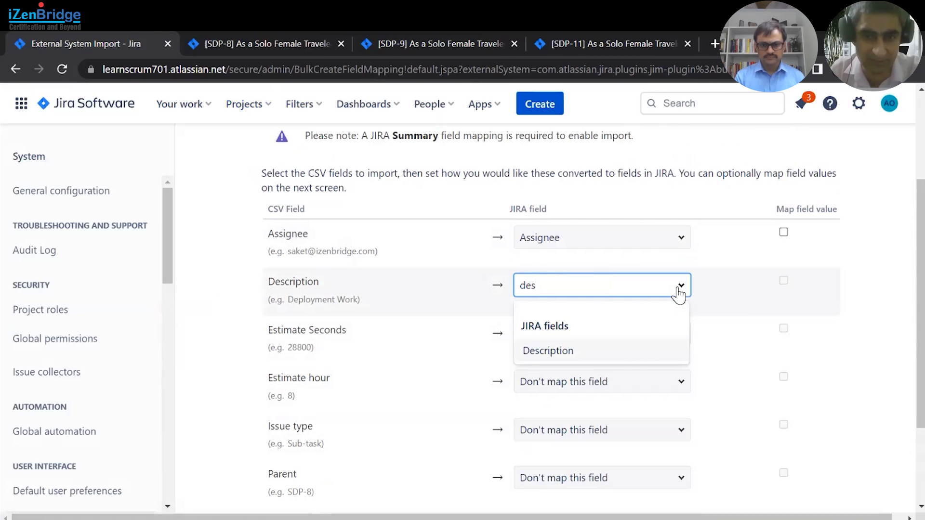
left_click(613, 352)
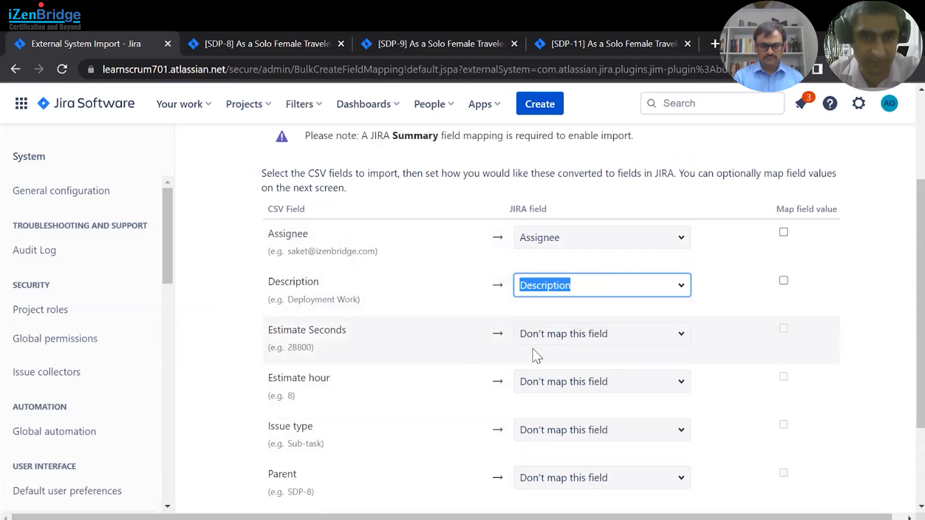
- Map the CSV Estimate Seconds column to the Jira Original Estimate field
left_click(686, 337)
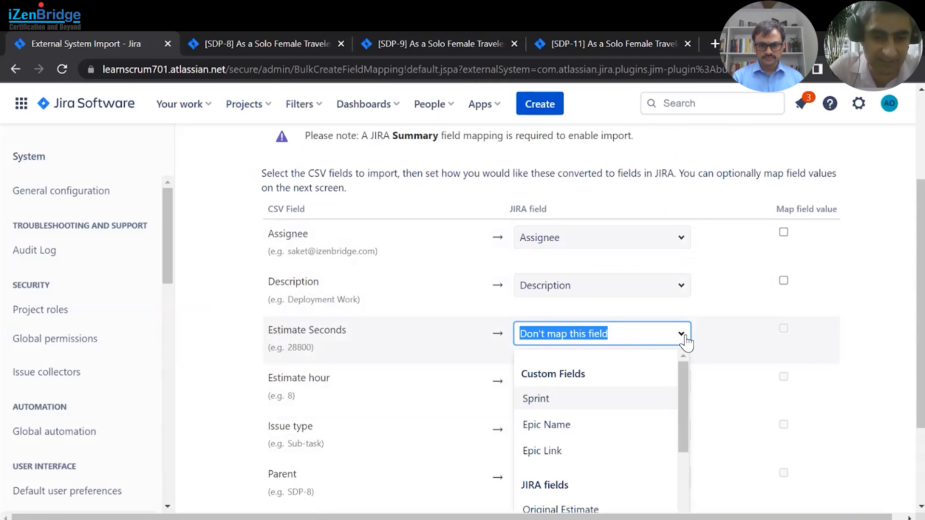
type("or")
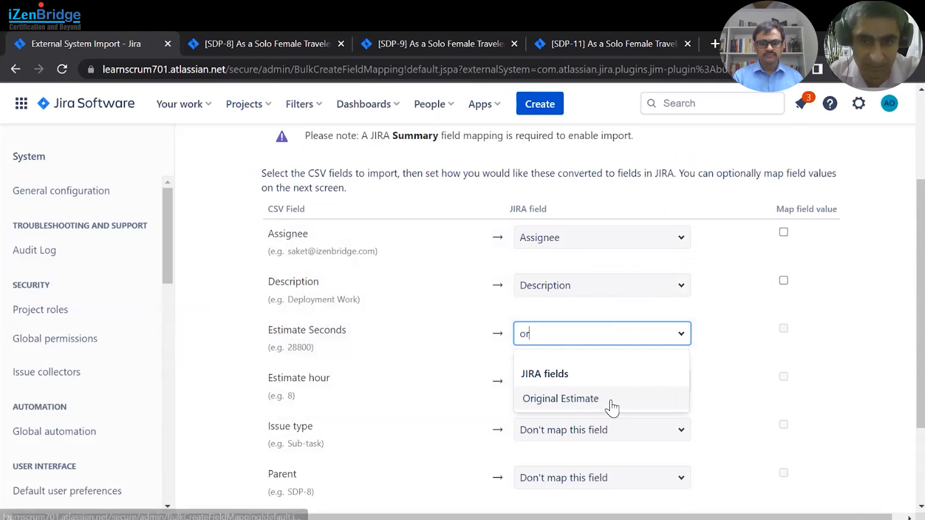
left_click(554, 403)
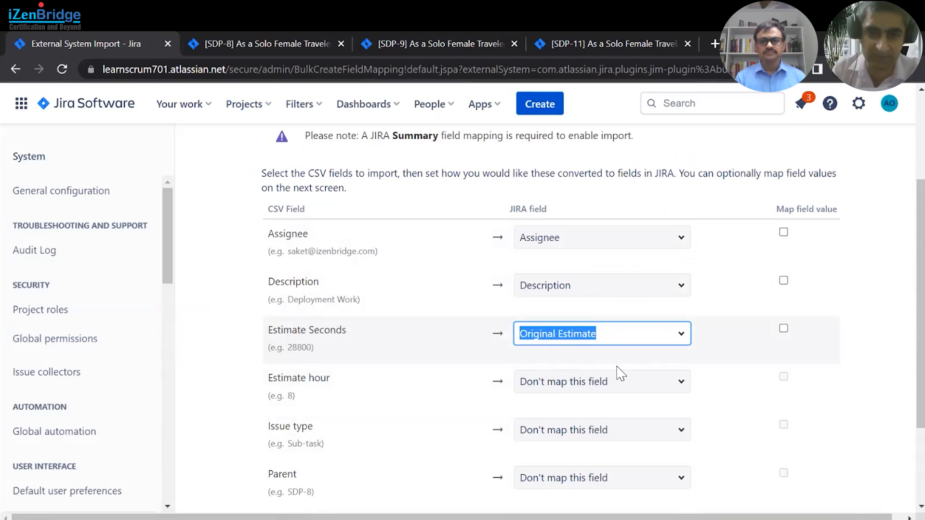
left_click(683, 385)
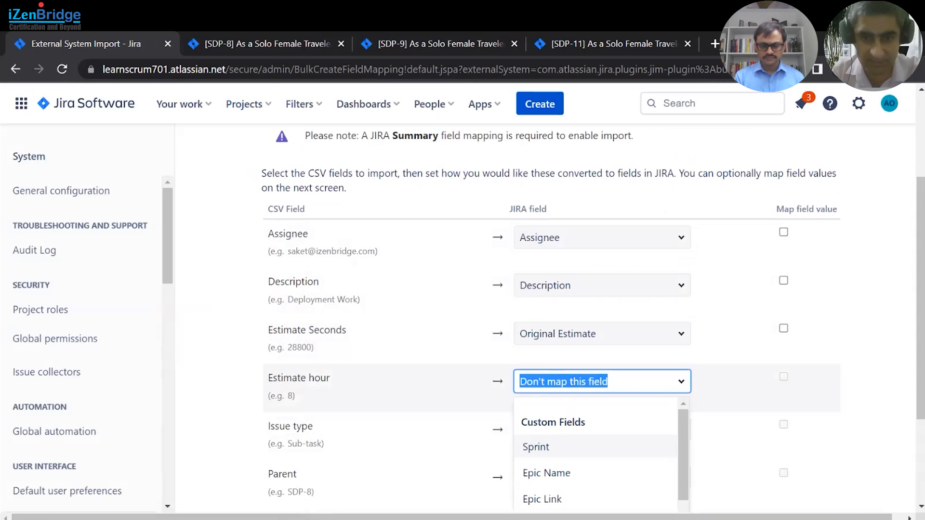
left_click(683, 419)
- Map the Issue type column to Issue Type and the Parent column to Parent Id
scroll(449, 426, "down", 1)
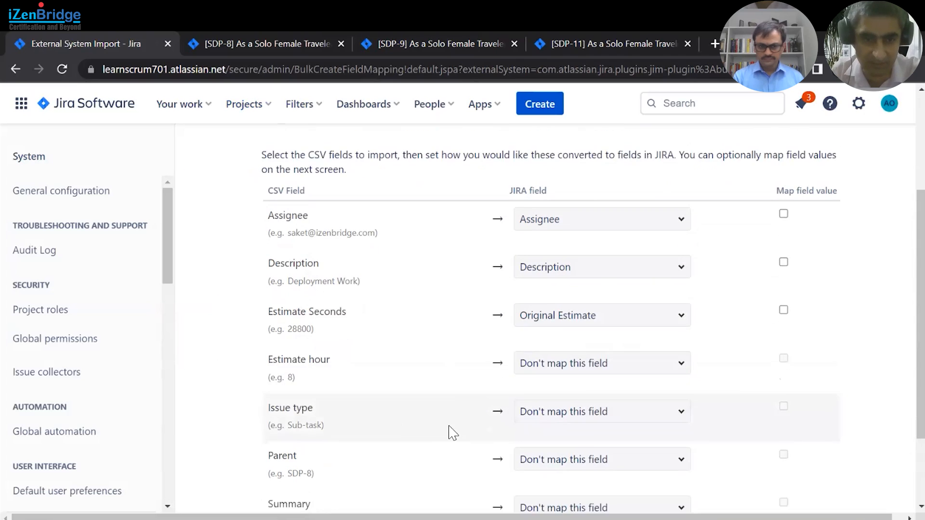
scroll(450, 427, "down", 1)
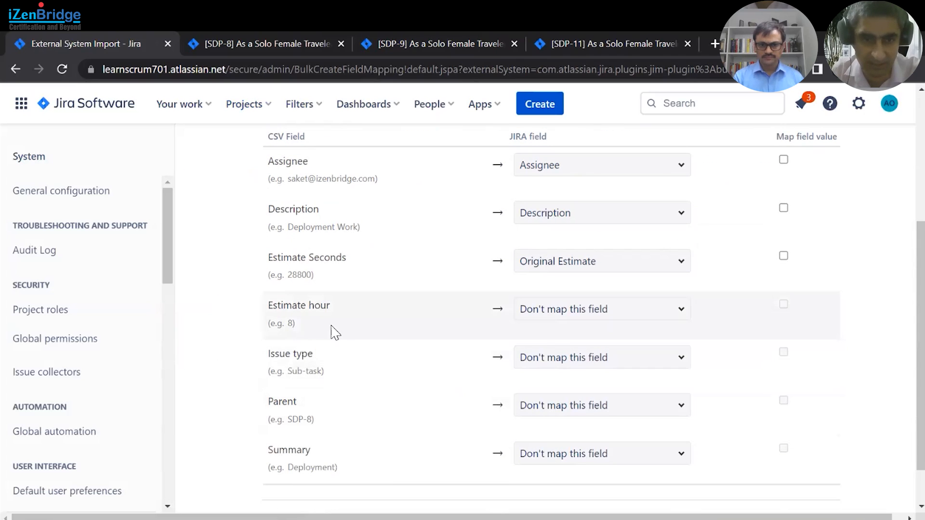
left_click(681, 362)
type("iss")
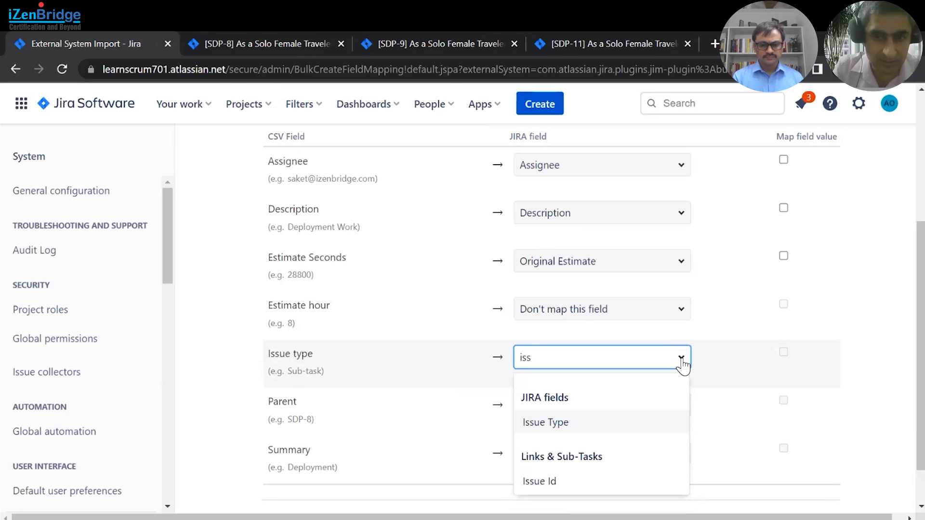
left_click(544, 423)
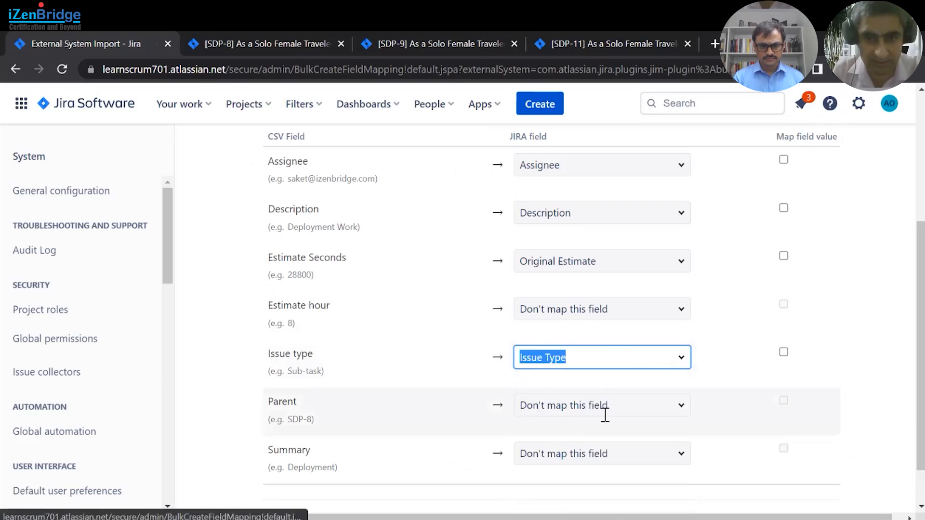
left_click(684, 413)
type("par")
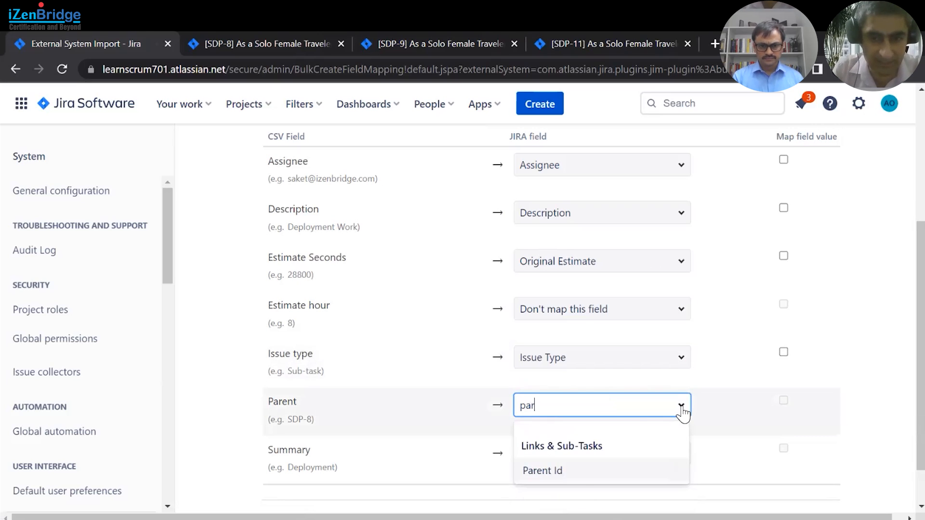
left_click(578, 469)
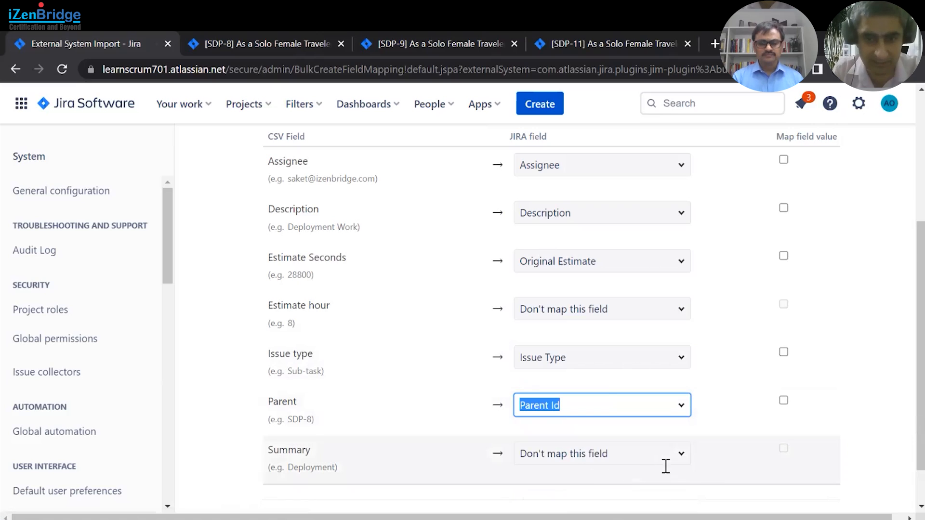
- Map the Summary column to the Jira Summary field and begin the import
left_click(685, 464)
type("su")
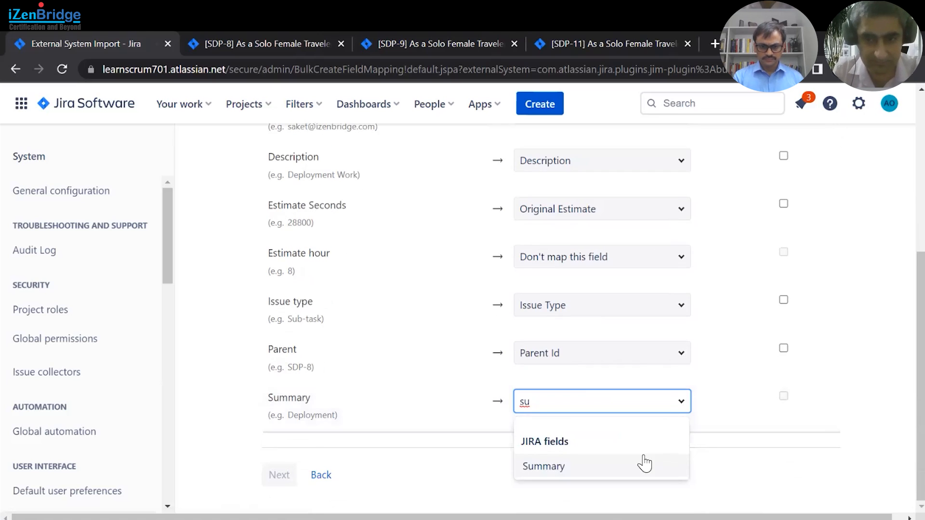
left_click(553, 470)
scroll(471, 404, "up", 3)
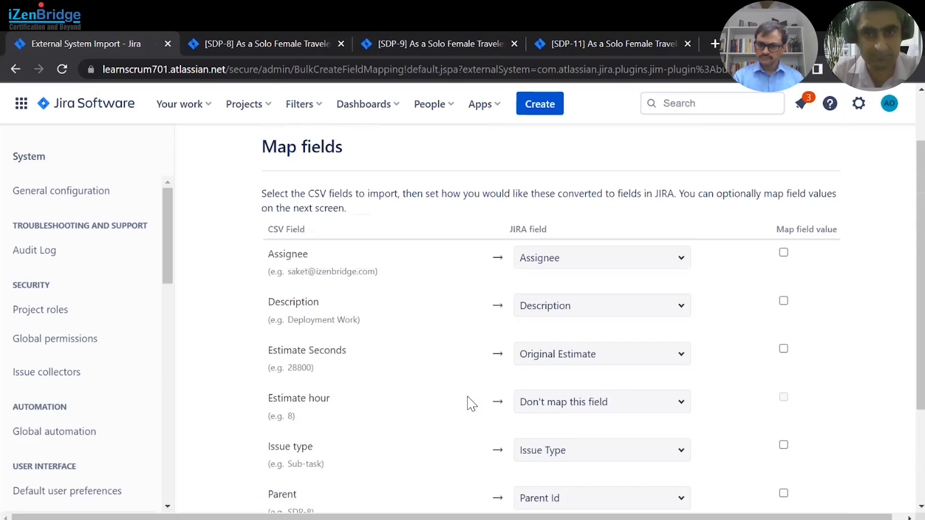
scroll(472, 403, "down", 3)
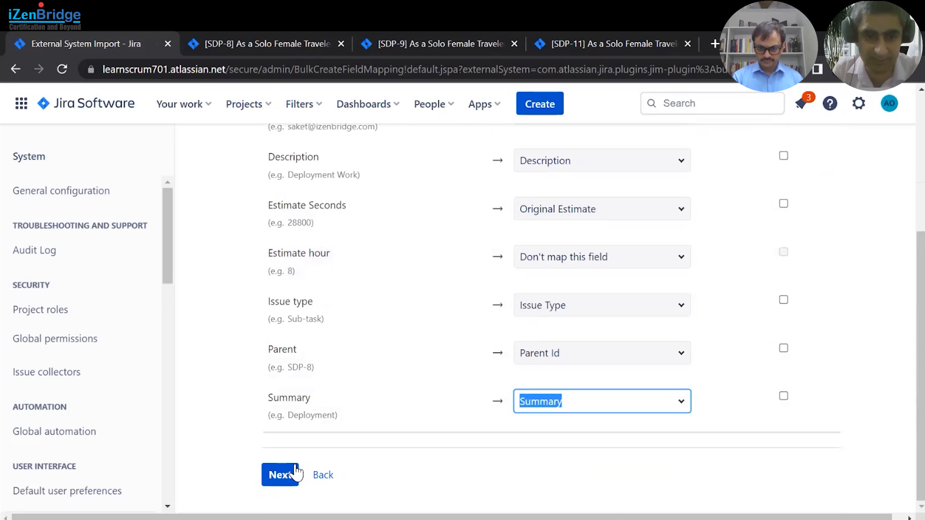
left_click(281, 477)
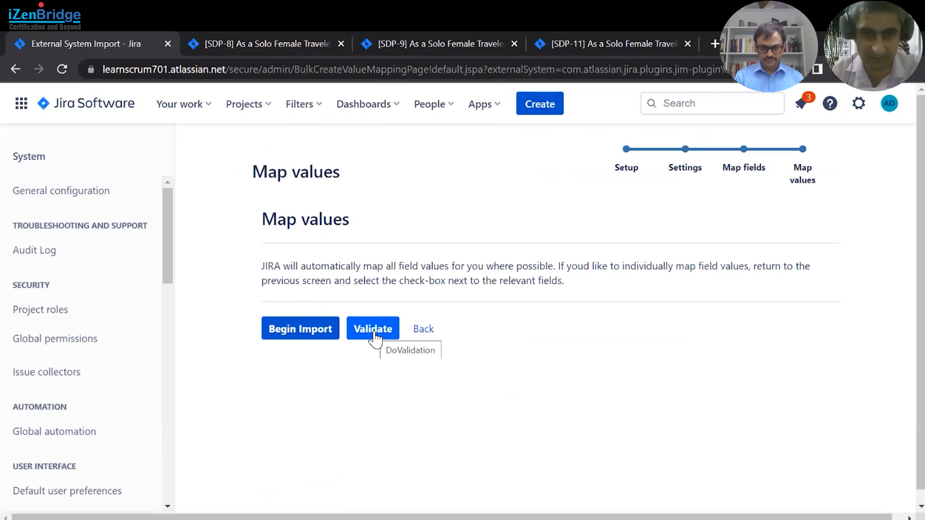
left_click(309, 332)
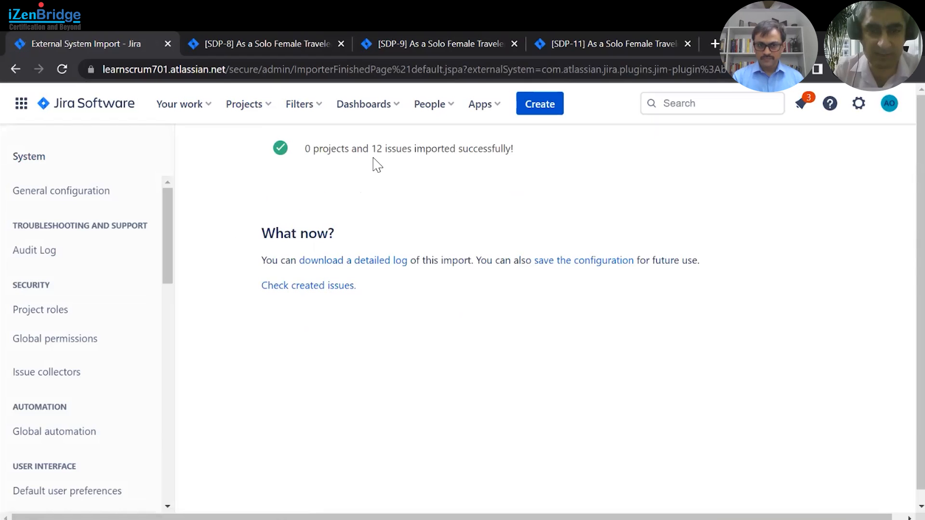
- Review the imported sub-tasks on story SDP-8 and inspect the Deployment sub-task's details
left_click(254, 42)
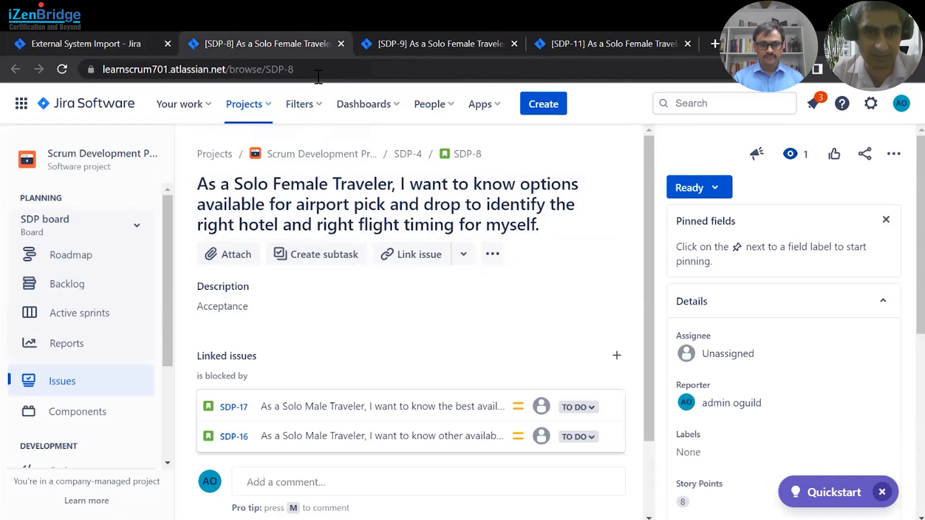
key("F5")
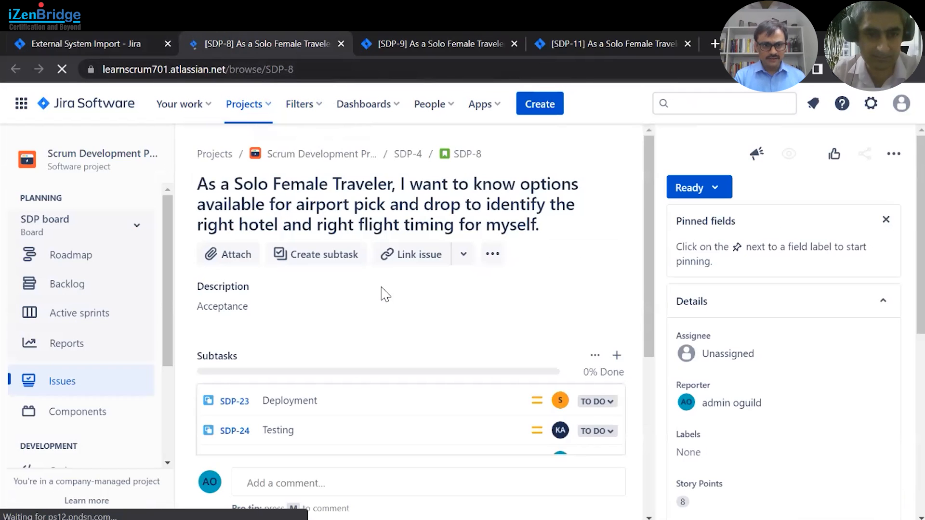
scroll(385, 295, "down", 3)
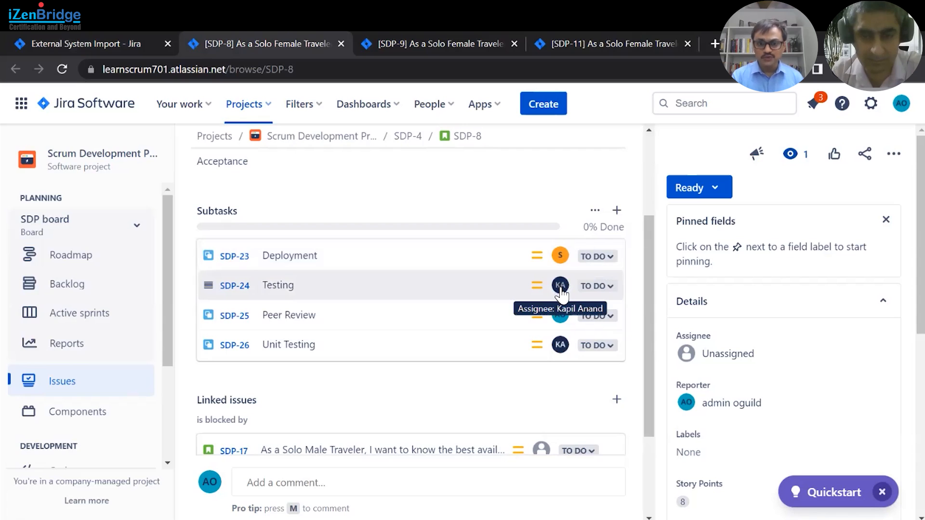
left_click(237, 256)
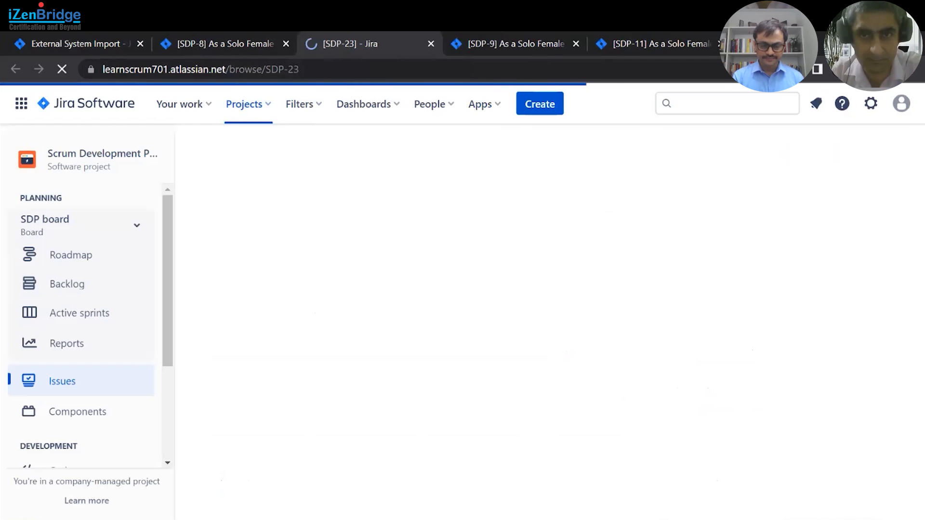
scroll(784, 322, "down", 3)
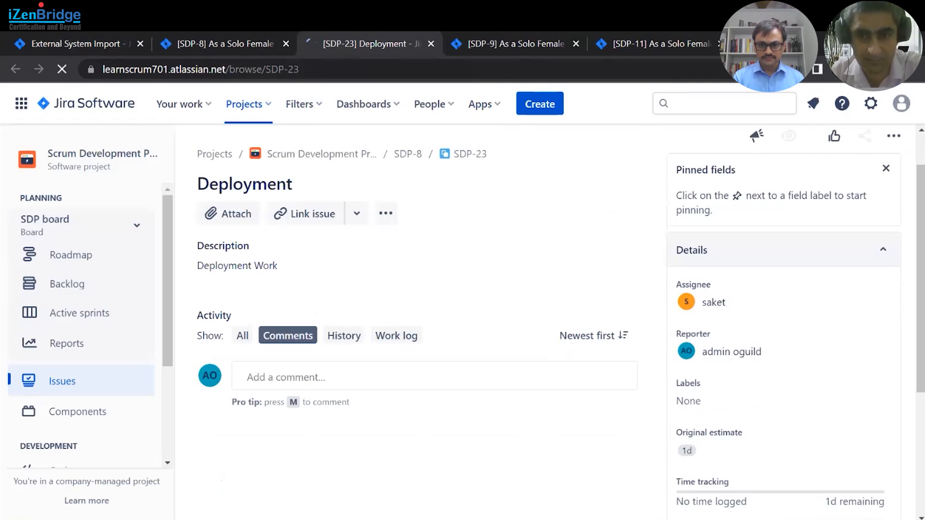
scroll(743, 340, "up", 1)
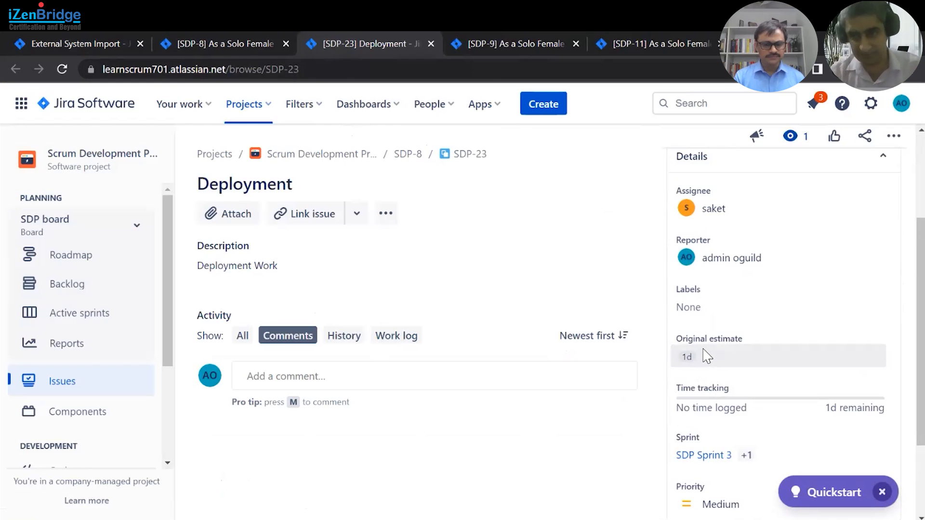
scroll(694, 361, "down", 1)
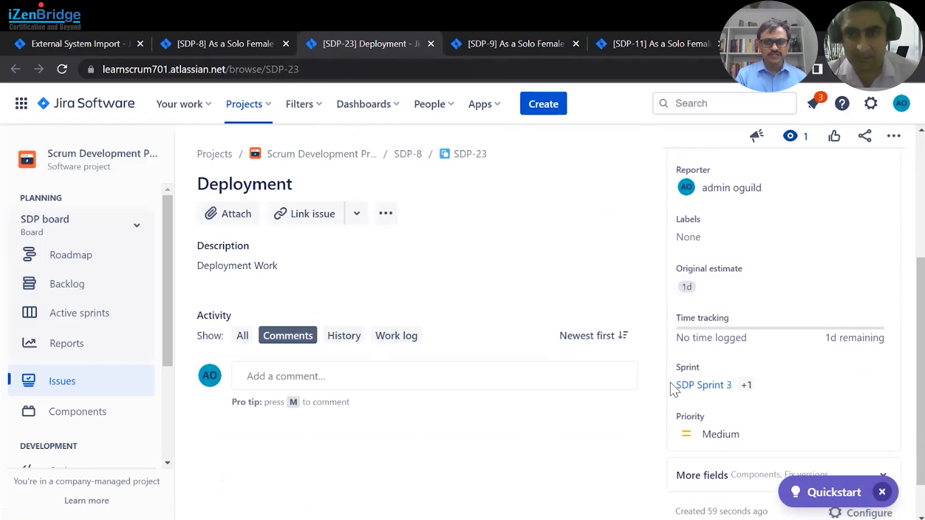
scroll(673, 388, "up", 1)
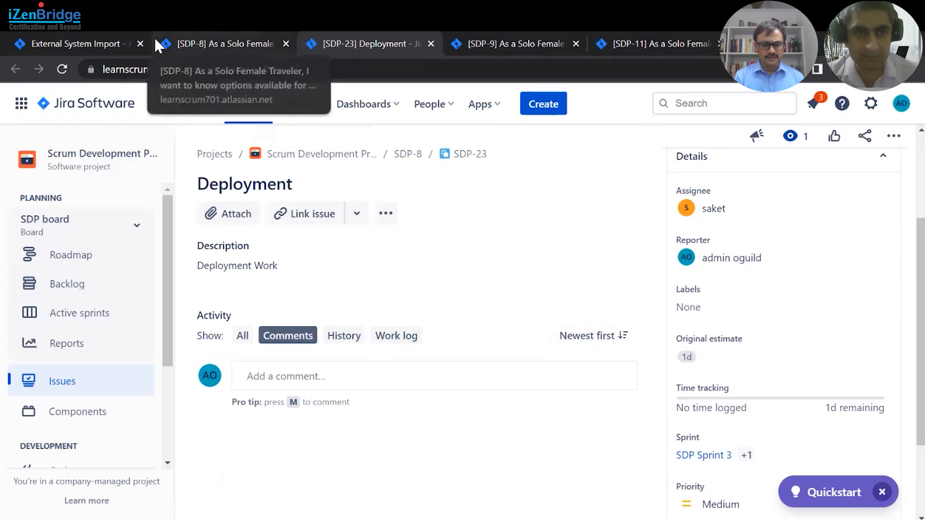
- Open the Scrum Development Project board's backlog to review SDP Sprint 3
left_click(104, 44)
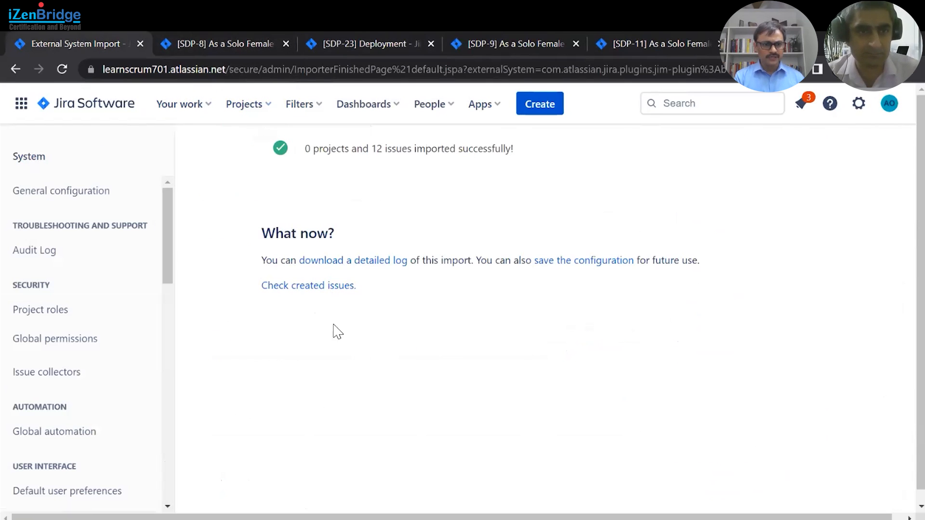
left_click(271, 112)
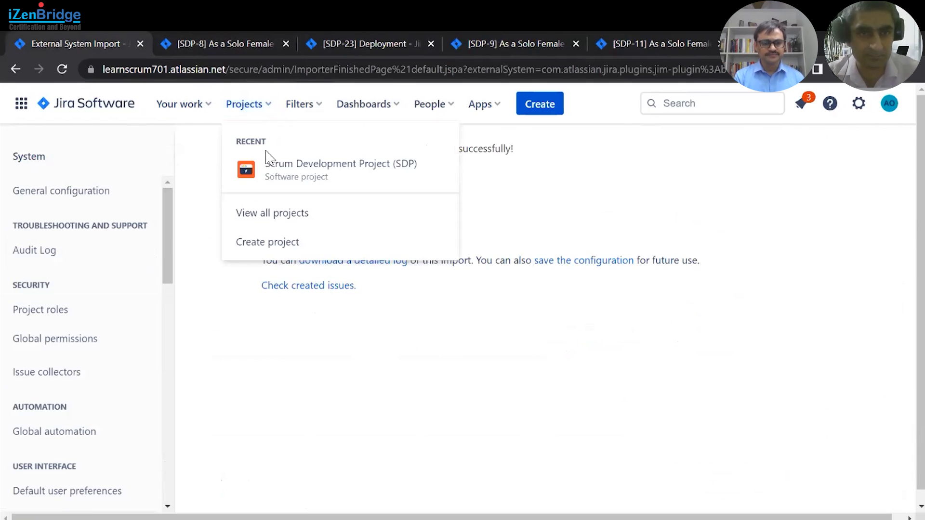
left_click(270, 161)
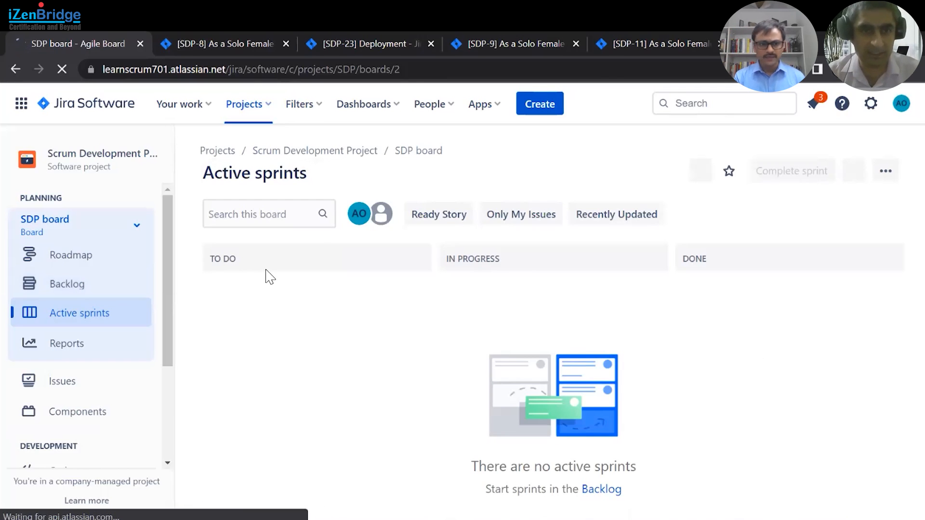
left_click(68, 285)
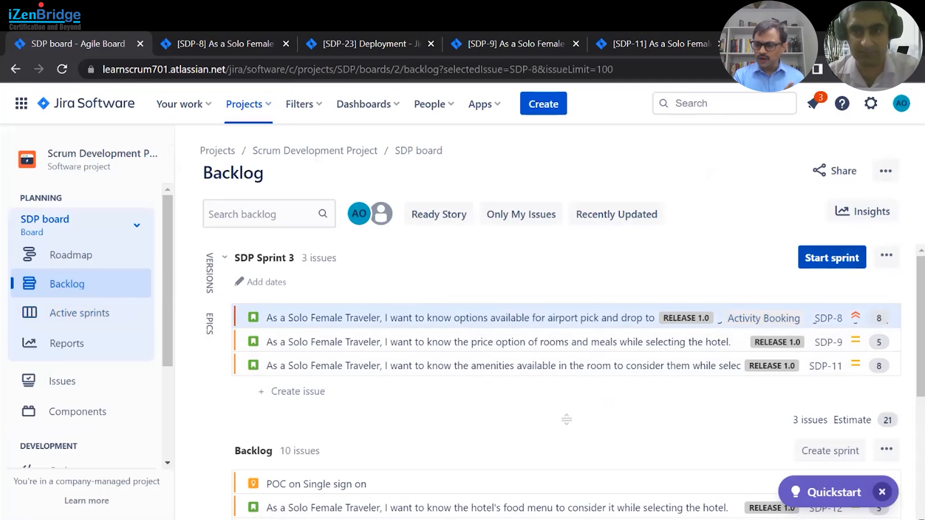
- Start SDP Sprint 3 with its default name, duration and dates
left_click(833, 258)
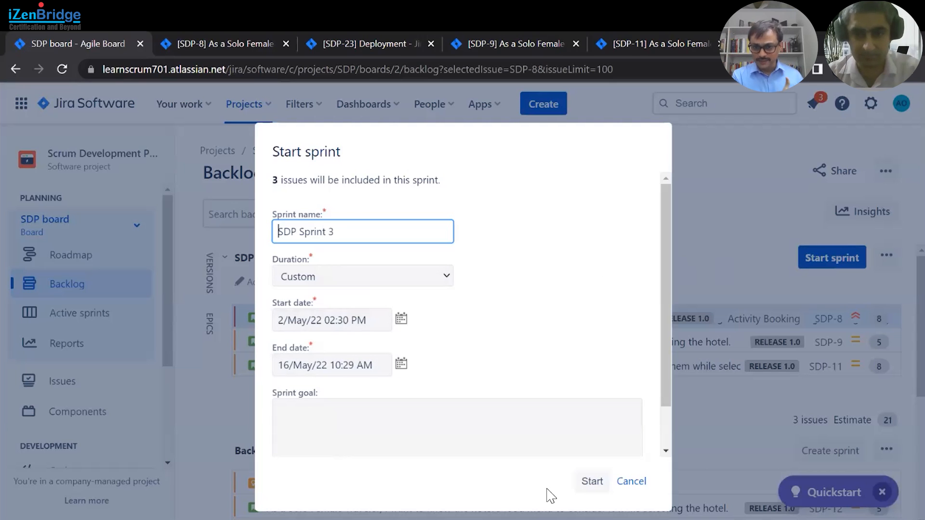
left_click(372, 428)
left_click(593, 483)
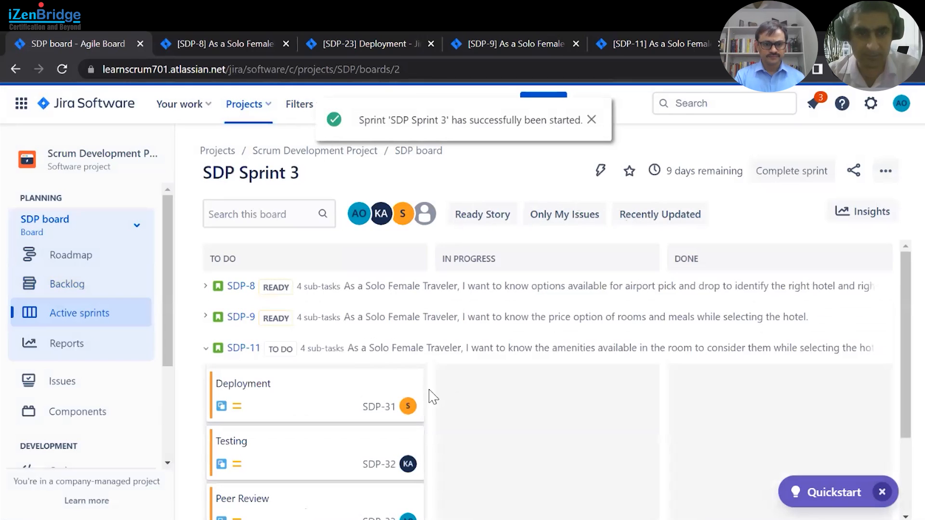
- Expand the story swimlanes on the active sprint board and review the sub-tasks under SDP-8, SDP-9 and SDP-11
left_click(205, 286)
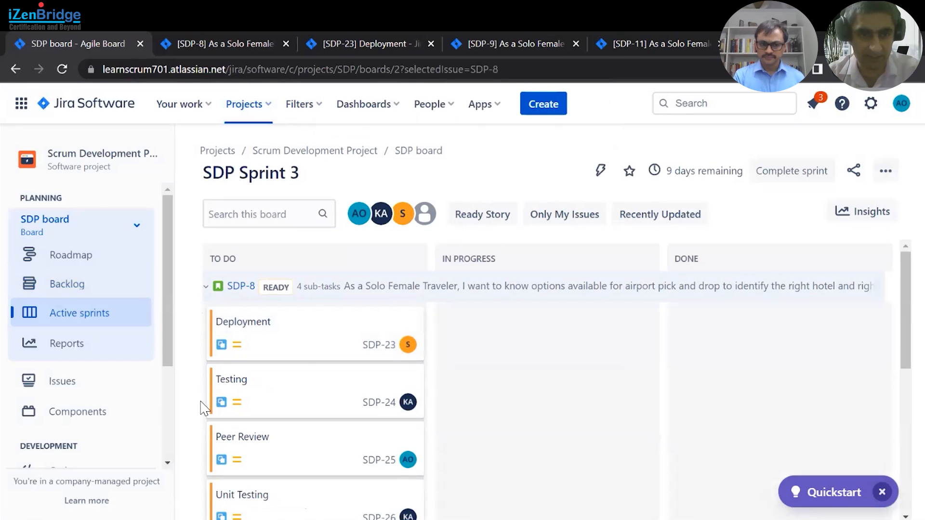
scroll(553, 412, "down", 3)
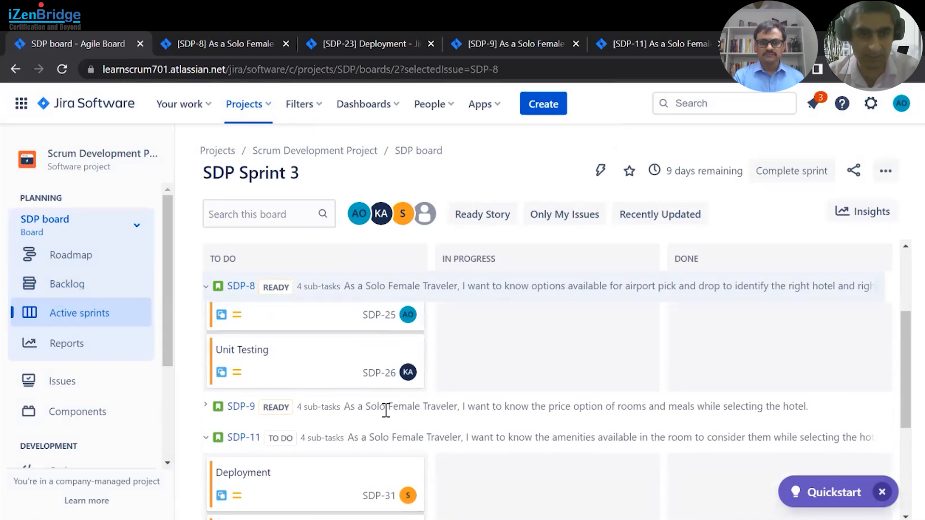
left_click(207, 407)
scroll(505, 434, "down", 5)
scroll(505, 436, "down", 4)
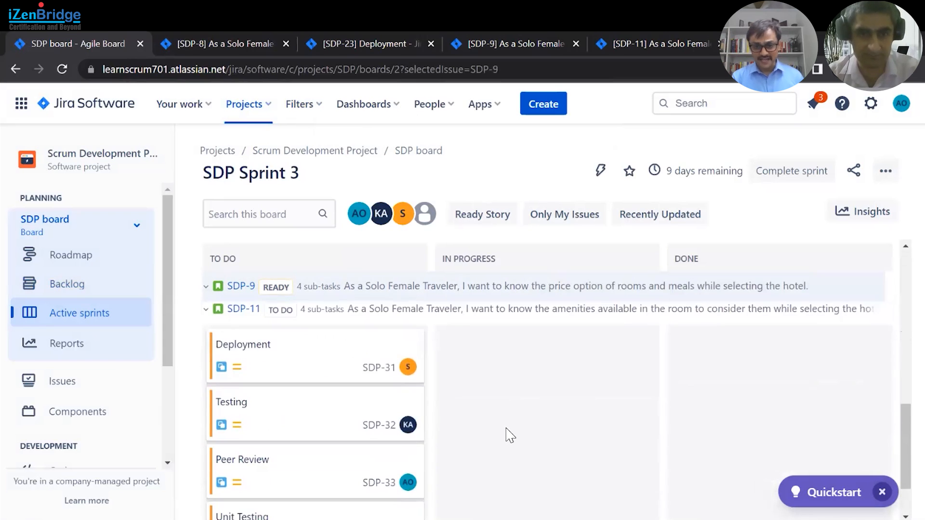
scroll(506, 437, "up", 1)
scroll(505, 436, "down", 2)
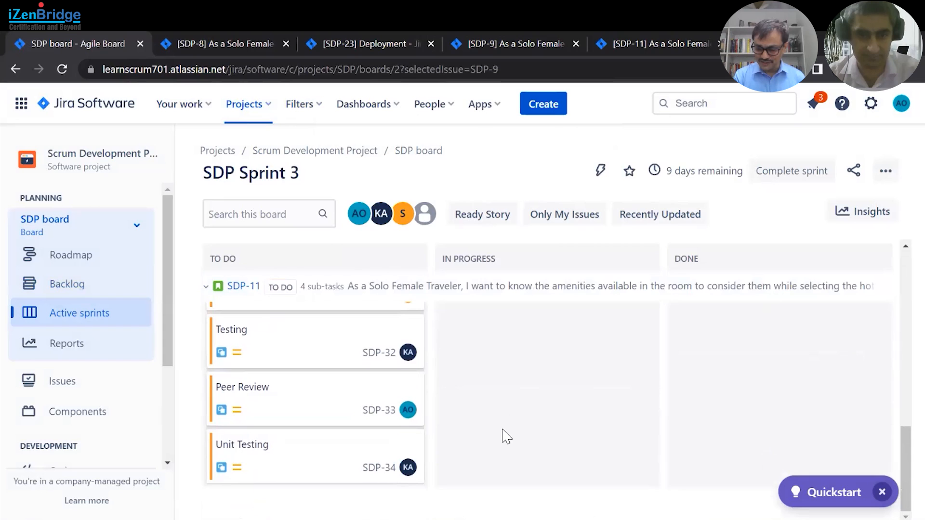
scroll(505, 436, "up", 10)
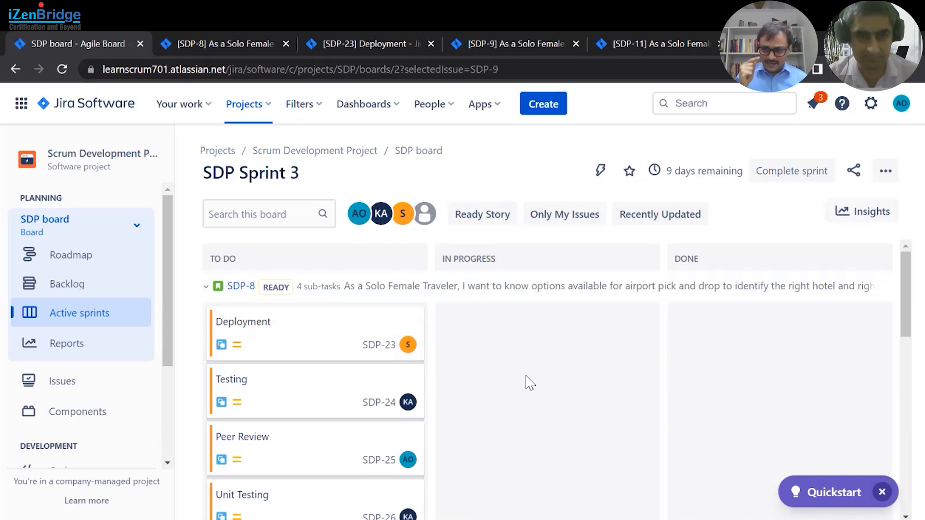
scroll(531, 383, "down", 8)
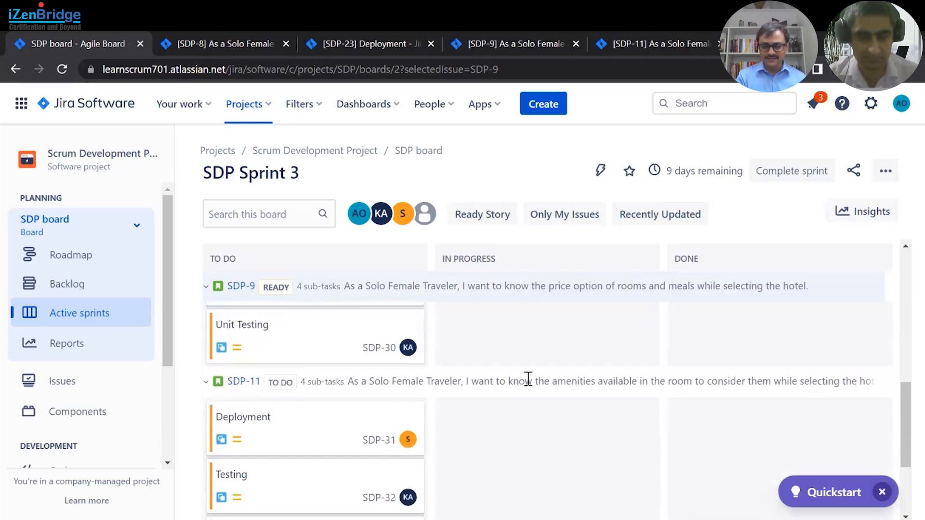
scroll(528, 379, "down", 5)
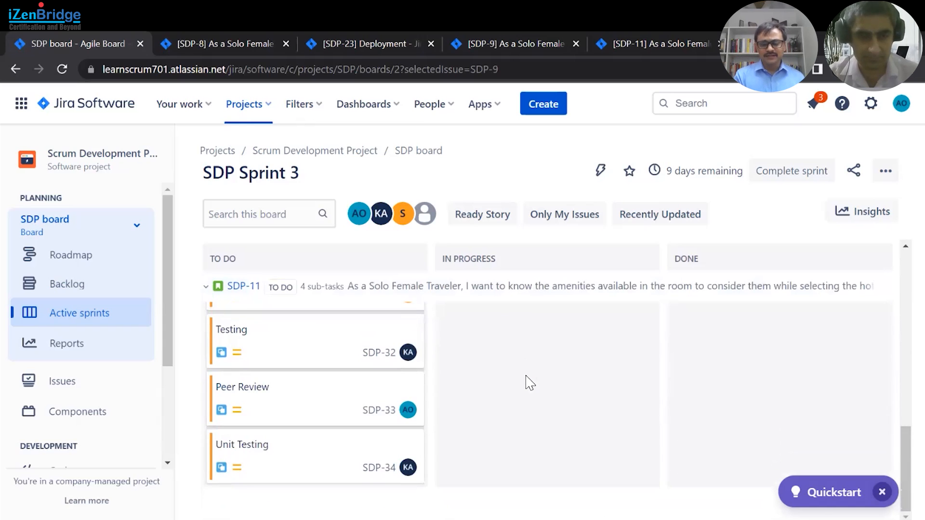
scroll(530, 383, "up", 2)
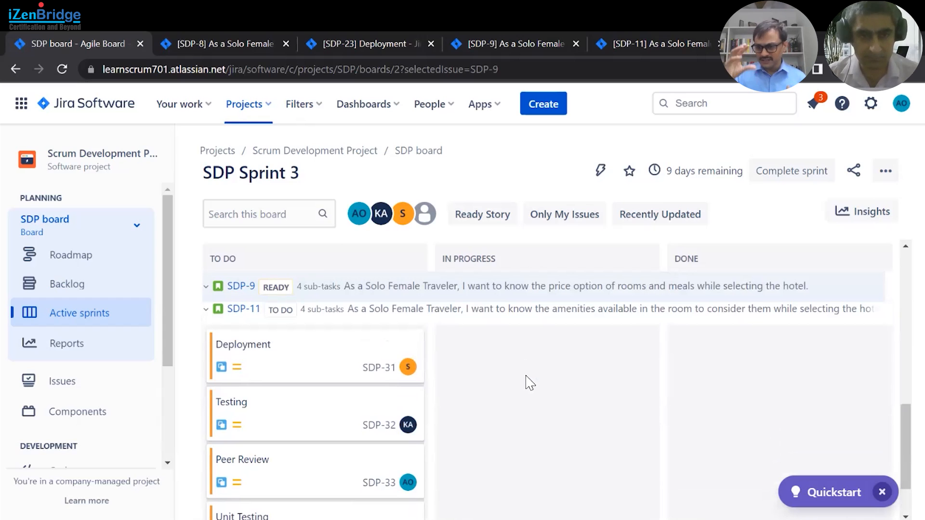
scroll(529, 380, "up", 2)
scroll(528, 381, "up", 8)
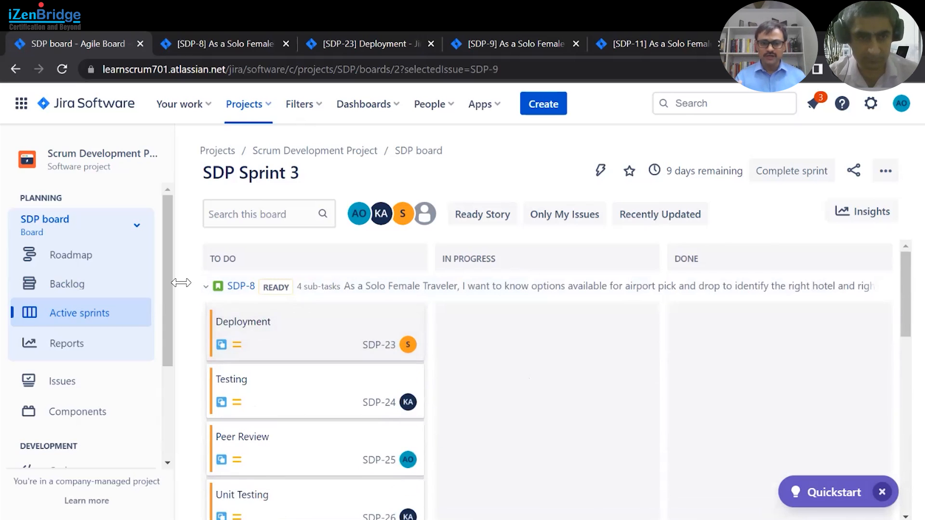
- Collapse the SDP-8, SDP-9 and SDP-11 swimlanes on the sprint board
left_click(206, 286)
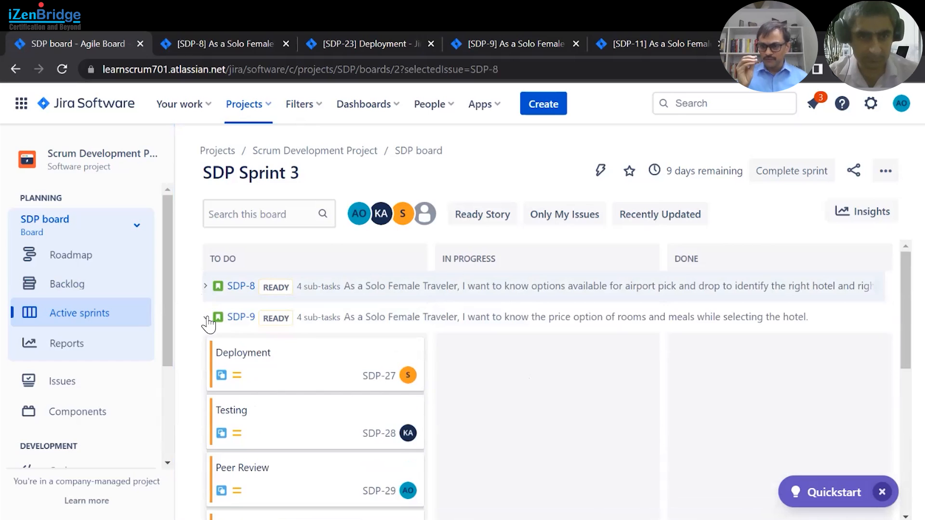
left_click(206, 318)
left_click(205, 349)
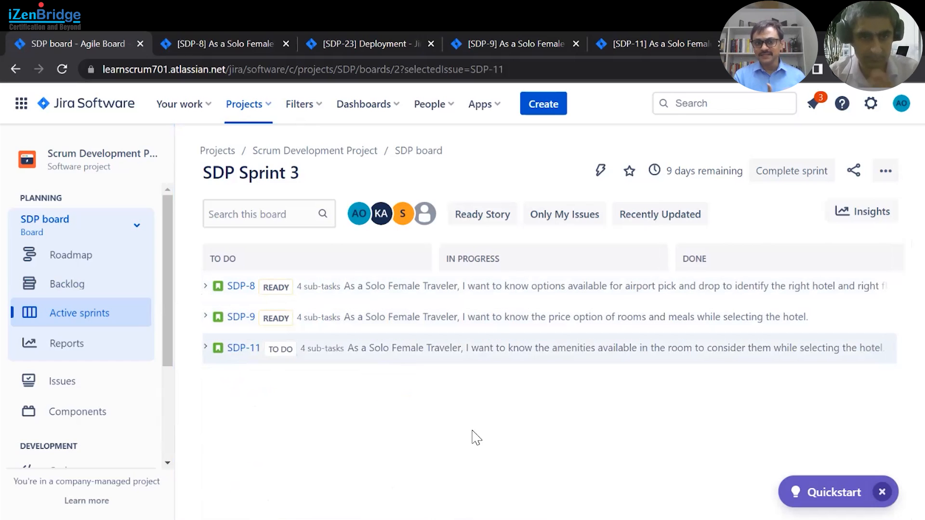